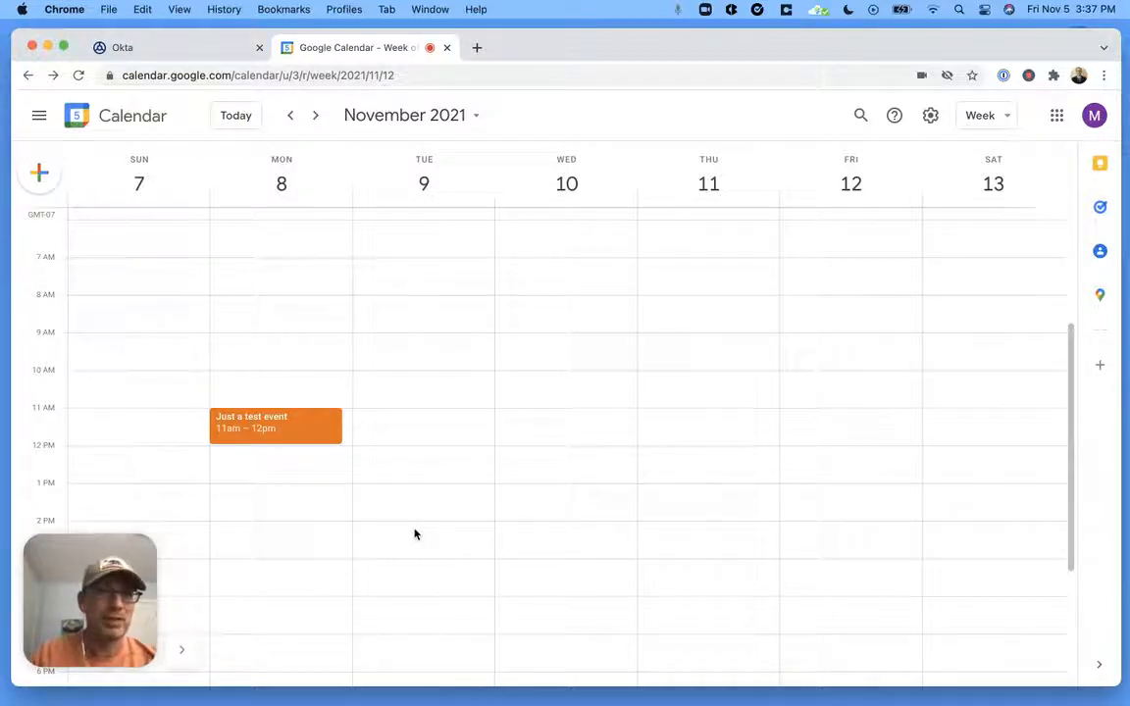
Step: Switch to Okta Workflows and create a flow named New Calendar Event in the Learning 2 folder, with saving of all flow data enabled
left_click(189, 56)
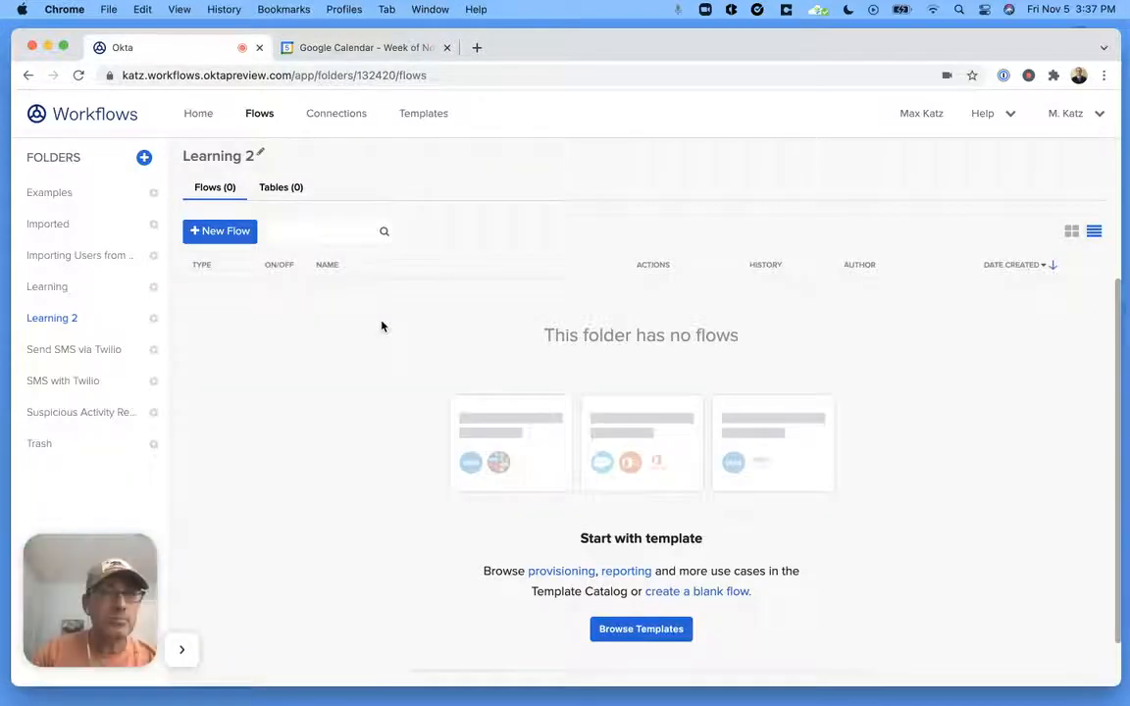
left_click(214, 236)
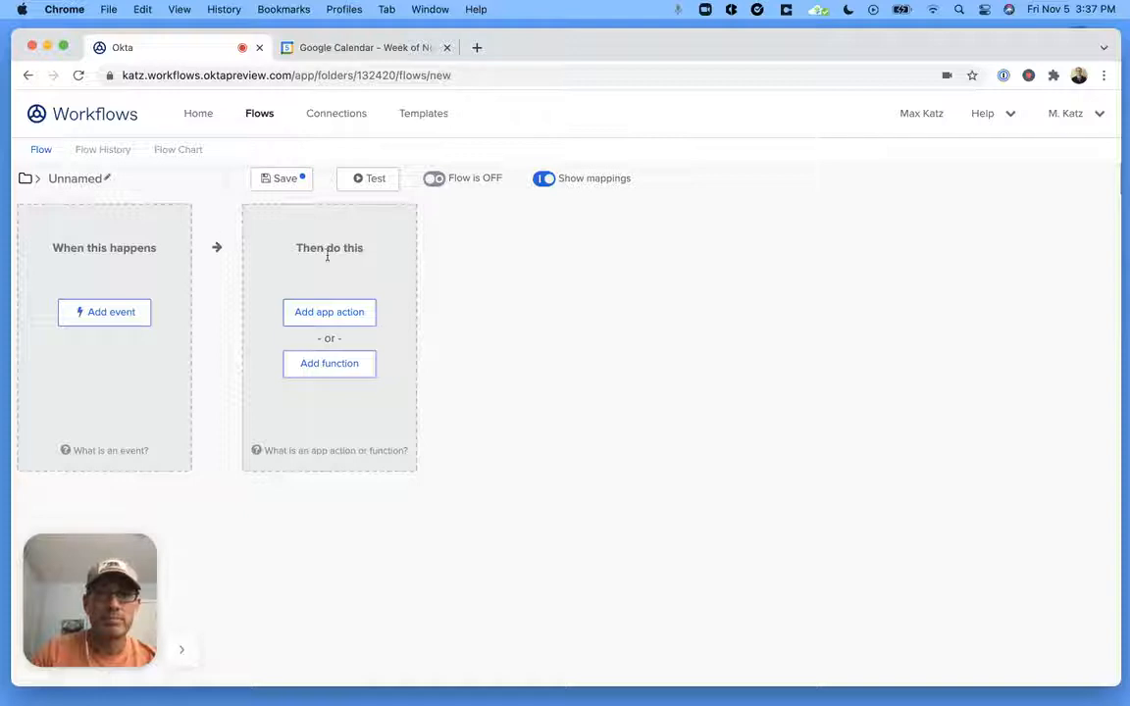
left_click(83, 179)
left_click(527, 346)
type("N")
key("BackSpace")
type("New Calendar Event")
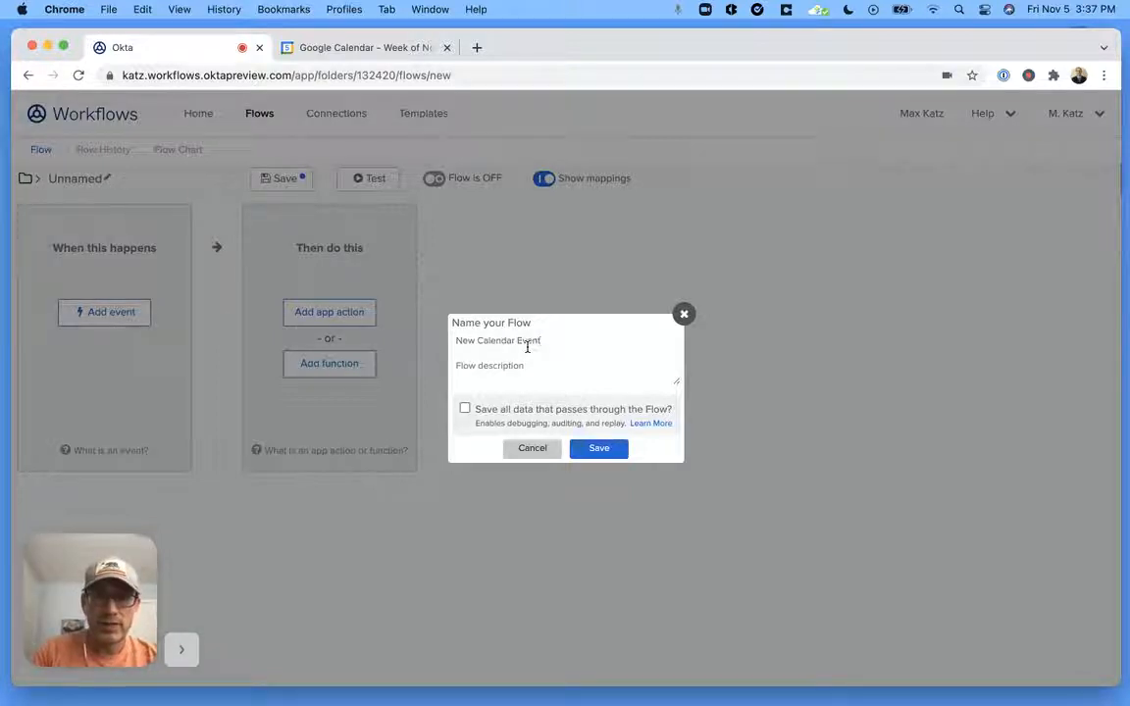
left_click(464, 409)
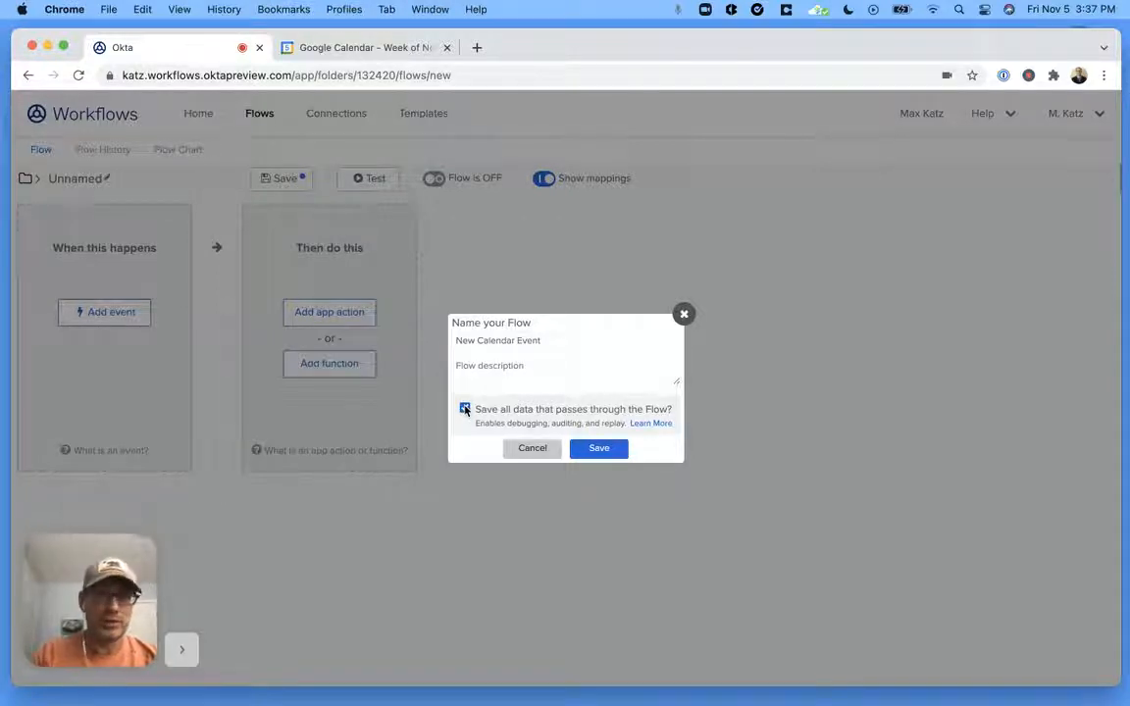
left_click(602, 450)
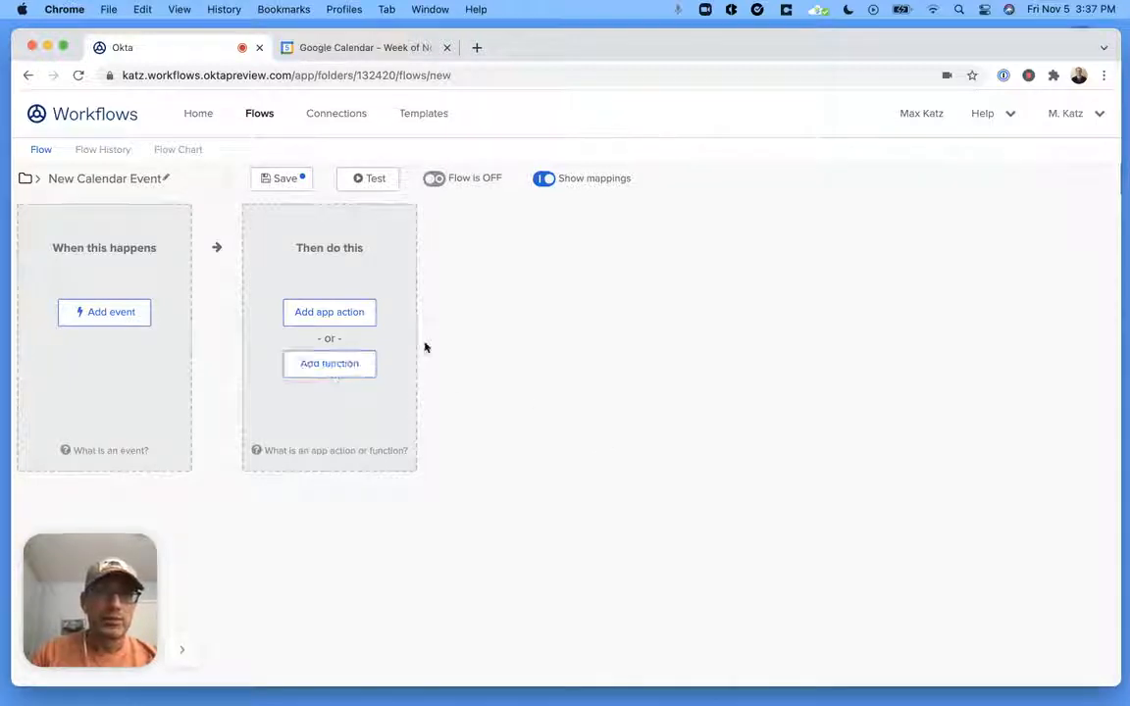
Step: Add a Compose text function as the flow's first action
left_click(327, 374)
left_click(613, 270)
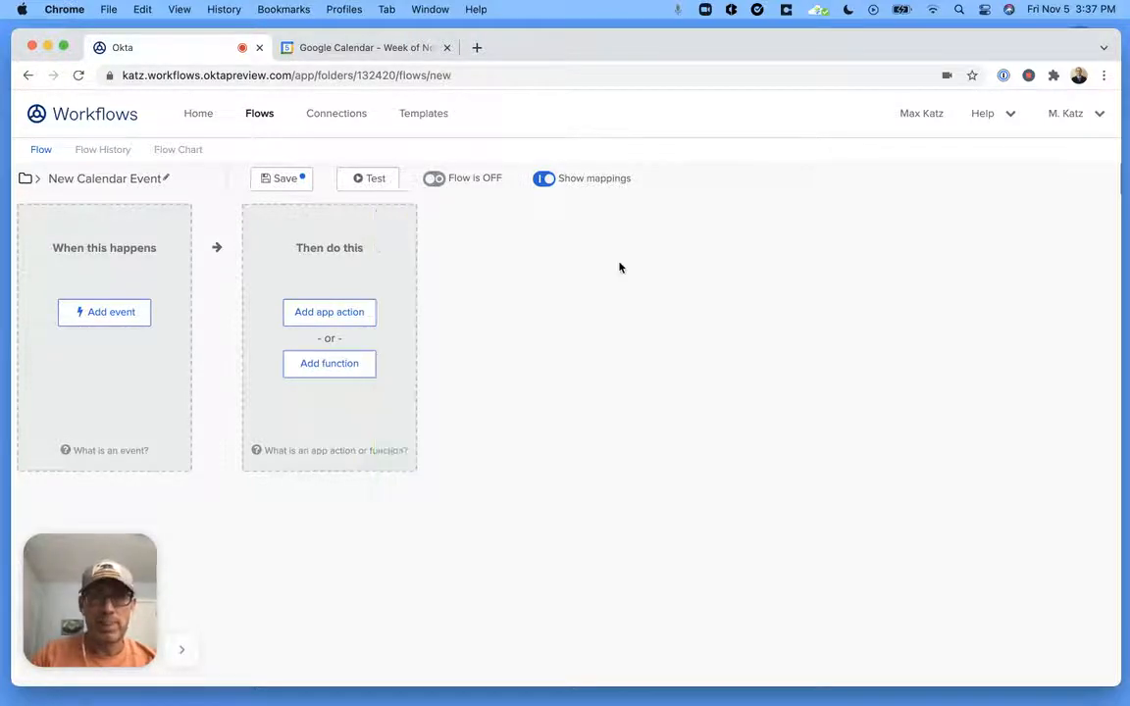
left_click(362, 270)
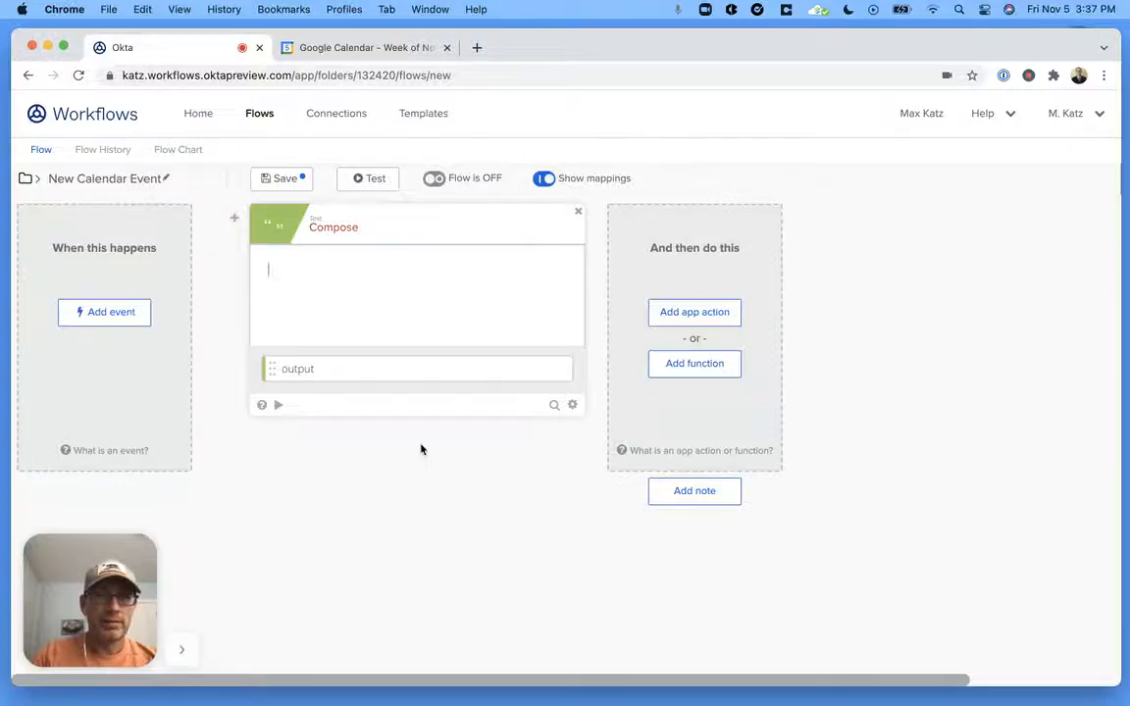
Step: Copy the timestamp 2021-11-08T09:00:00-08:00 from the TextEdit note and paste it into the Compose card
key("ctrl+Up")
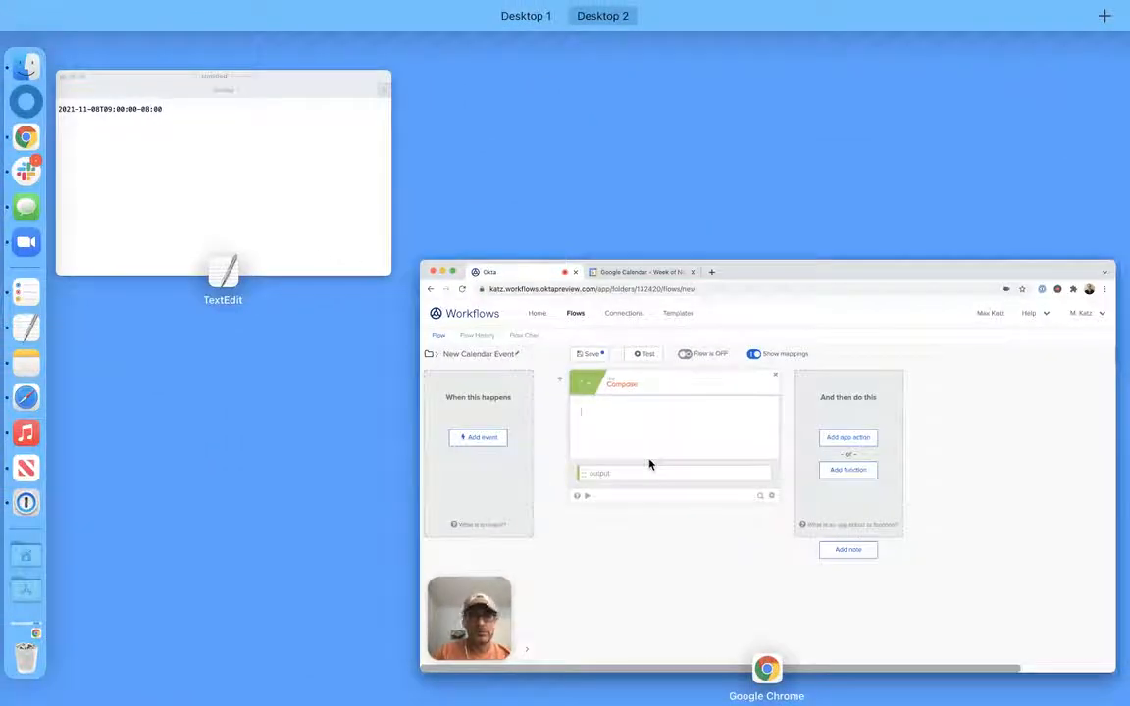
left_click(191, 172)
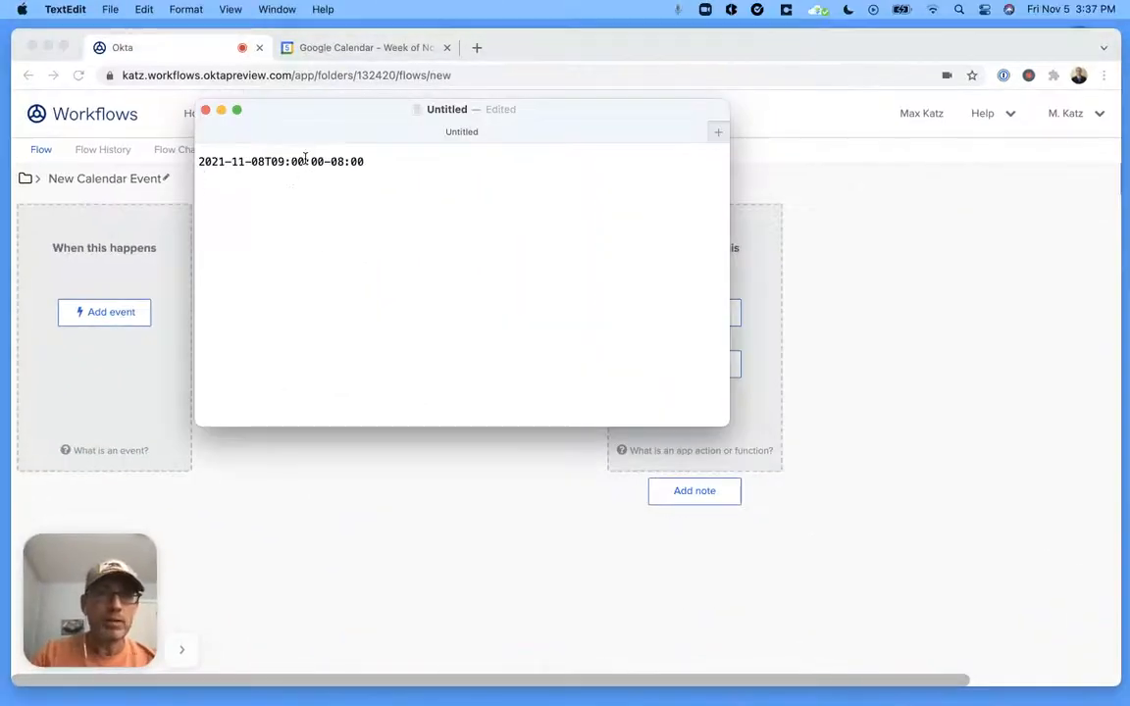
triple_click(298, 161)
left_click(347, 159)
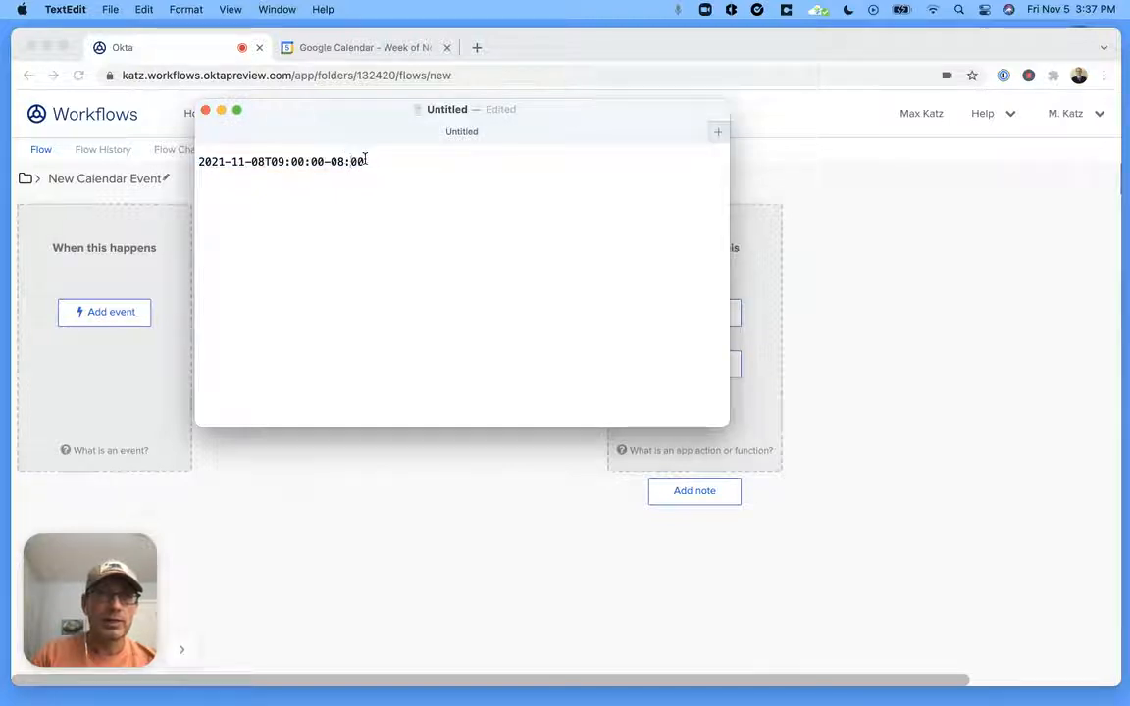
left_click_drag(365, 161, 200, 160)
key("super+c")
left_click(318, 502)
left_click(371, 277)
key("super+v")
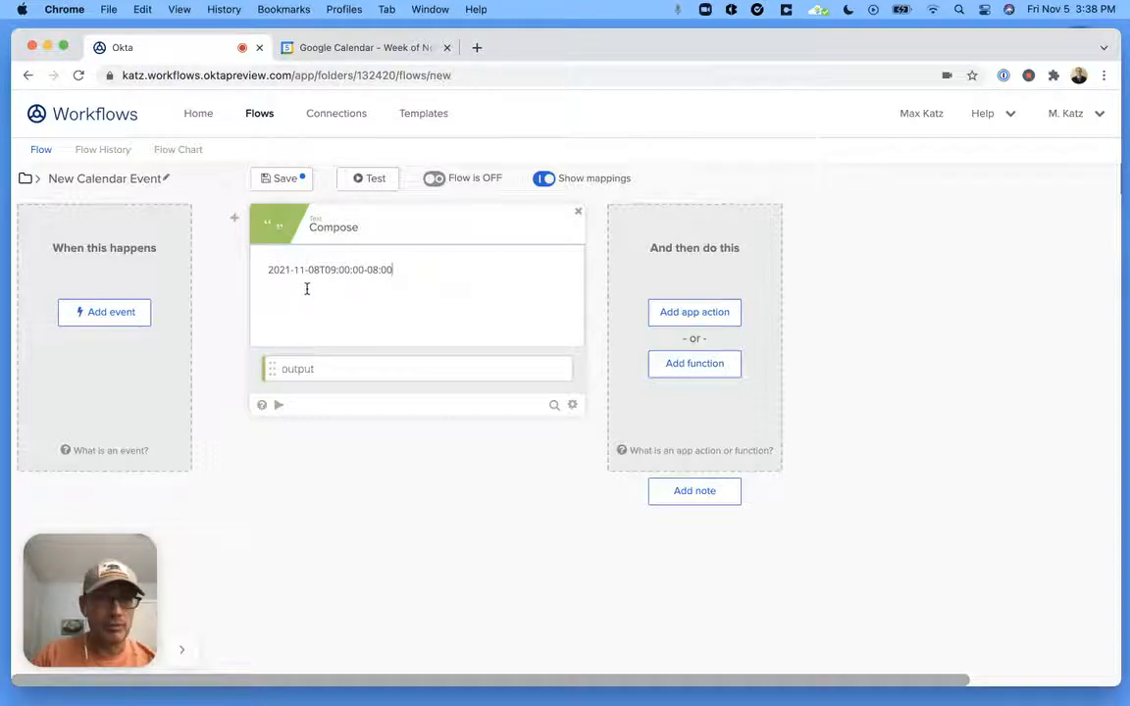
Step: Test the Compose card on its own and close the test dialog
left_click(278, 404)
left_click(428, 608)
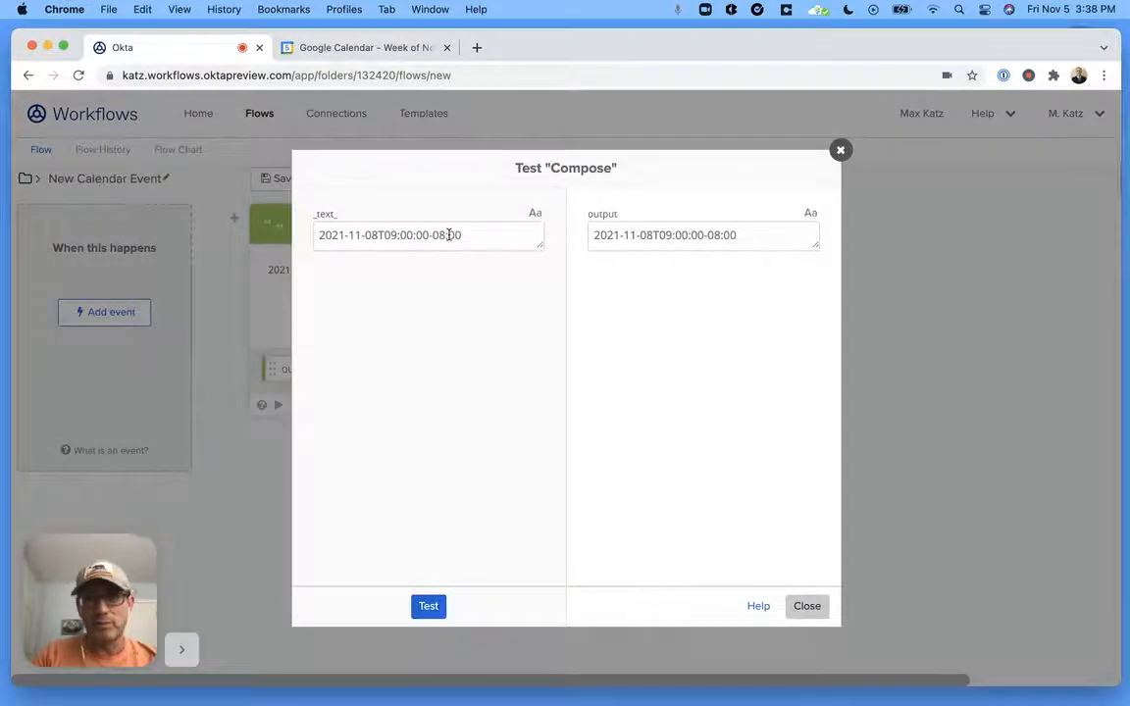
left_click(808, 612)
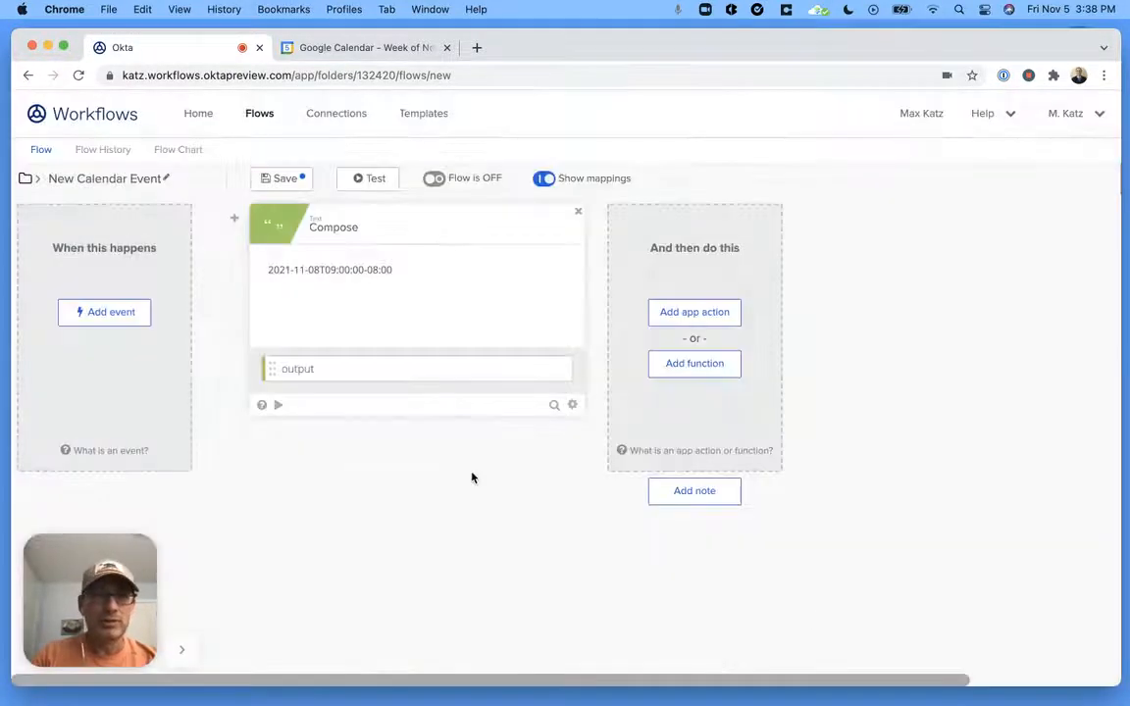
Step: Add a second Compose function after the first, containing the timestamp 2021-11-08T10:00:00-08:00
left_click(694, 364)
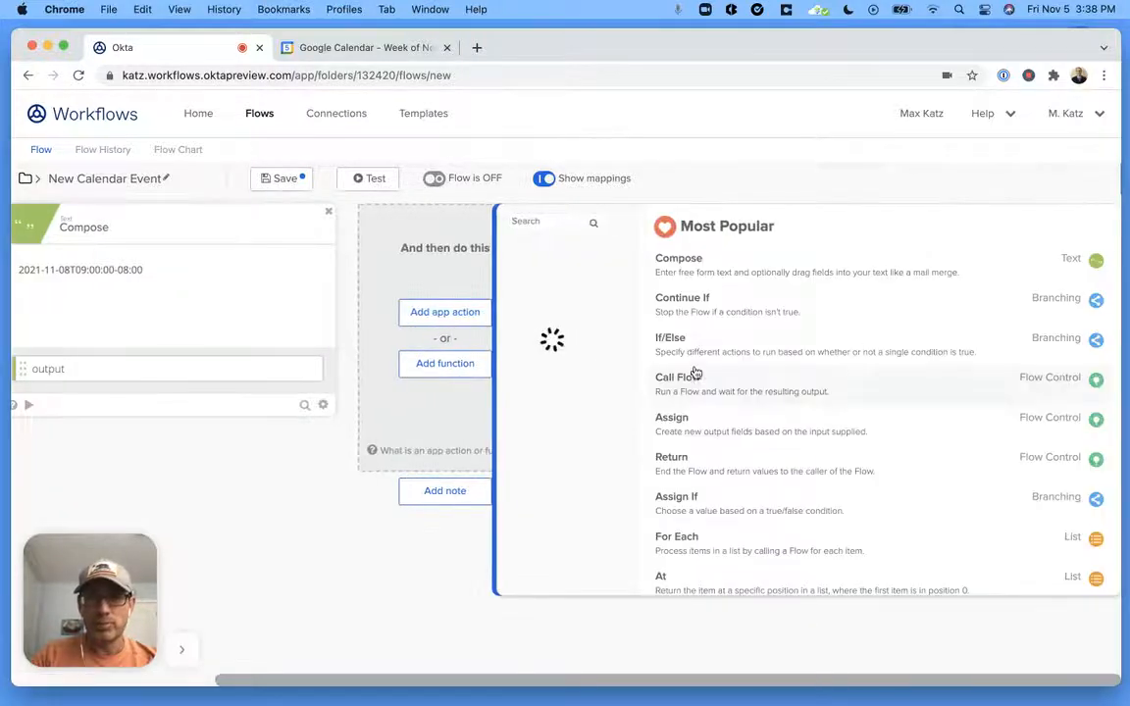
left_click(699, 273)
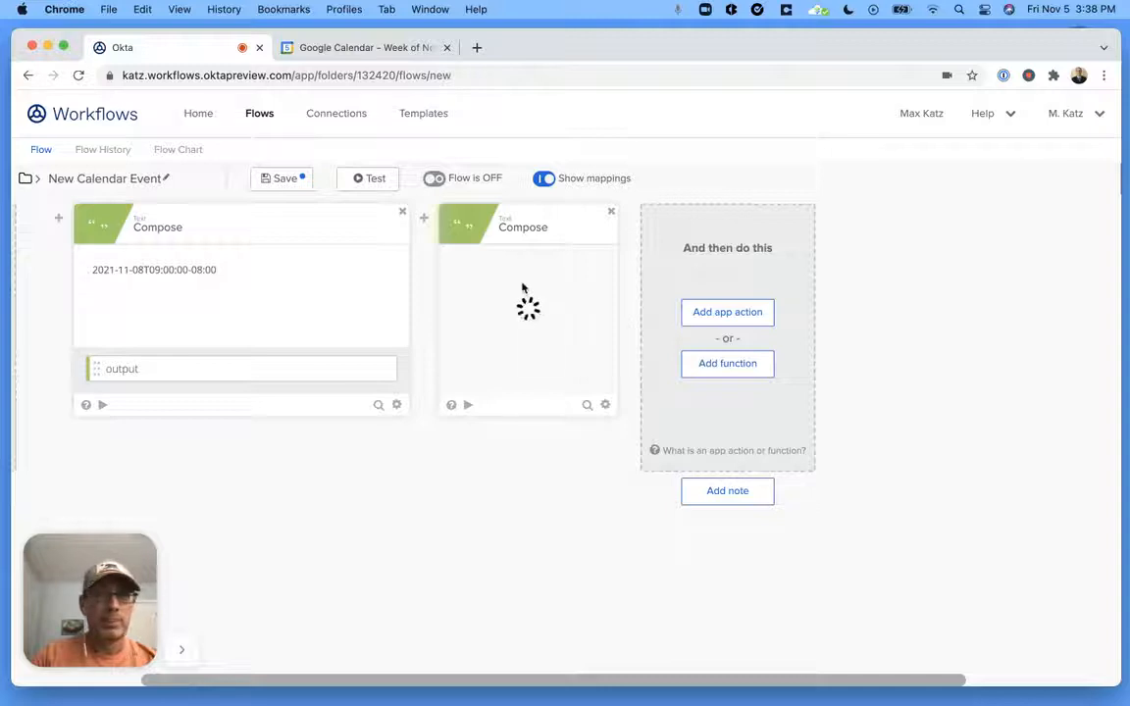
left_click(525, 272)
key("super+v")
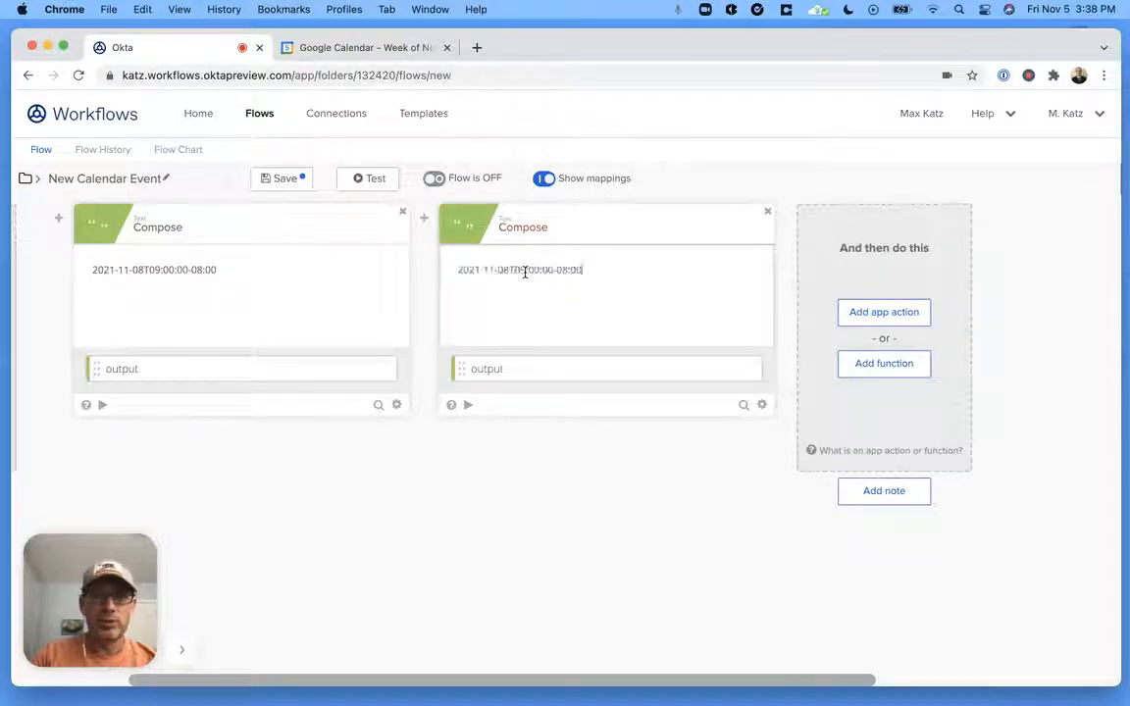
key("BackSpace")
key("BackSpace")
type("10")
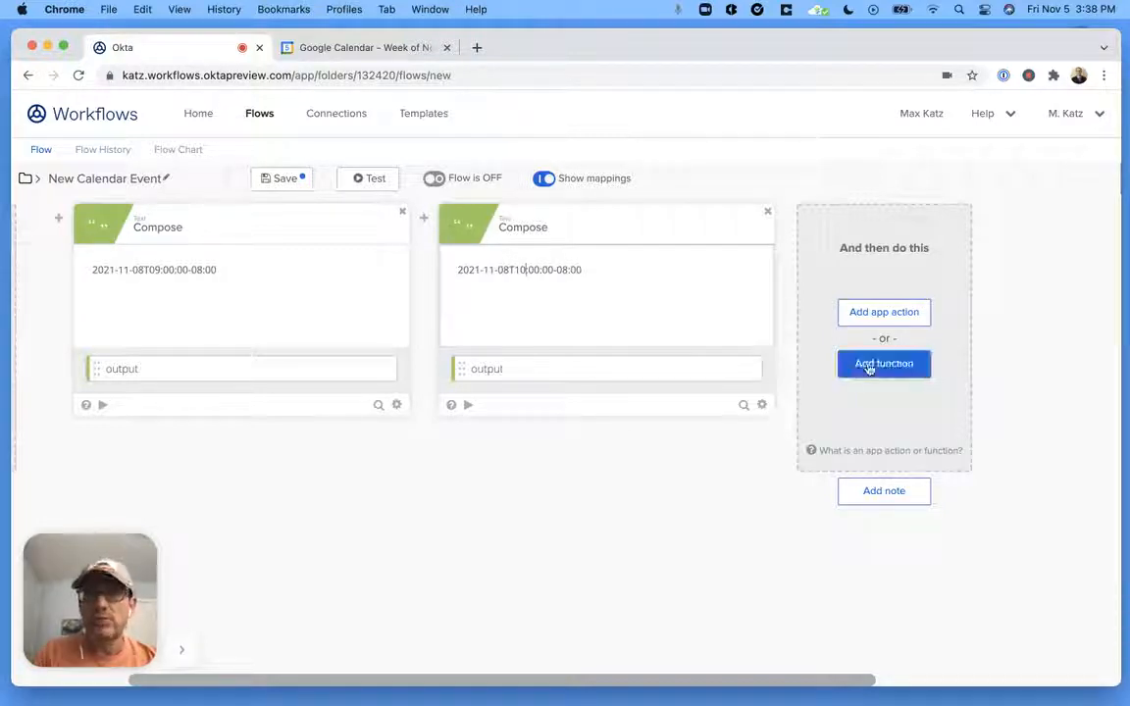
Step: Add a Google Calendar Create New Event action after the Compose cards, with its calendar option saved as Workflows-calendar
left_click(890, 320)
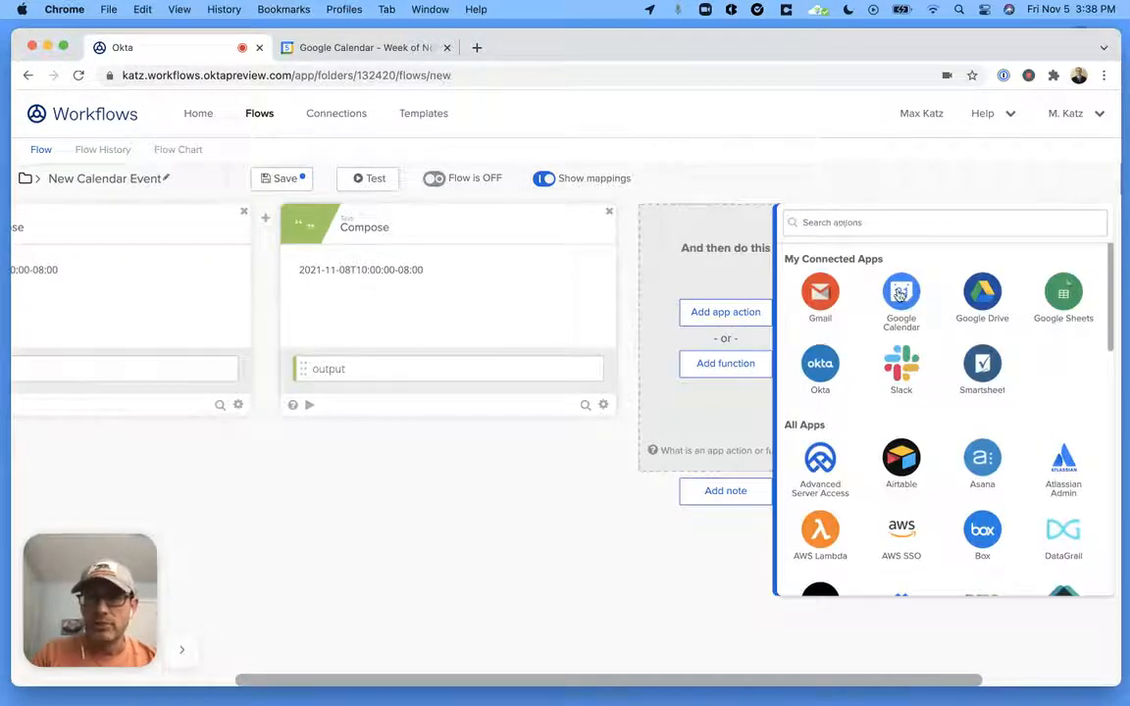
left_click(900, 294)
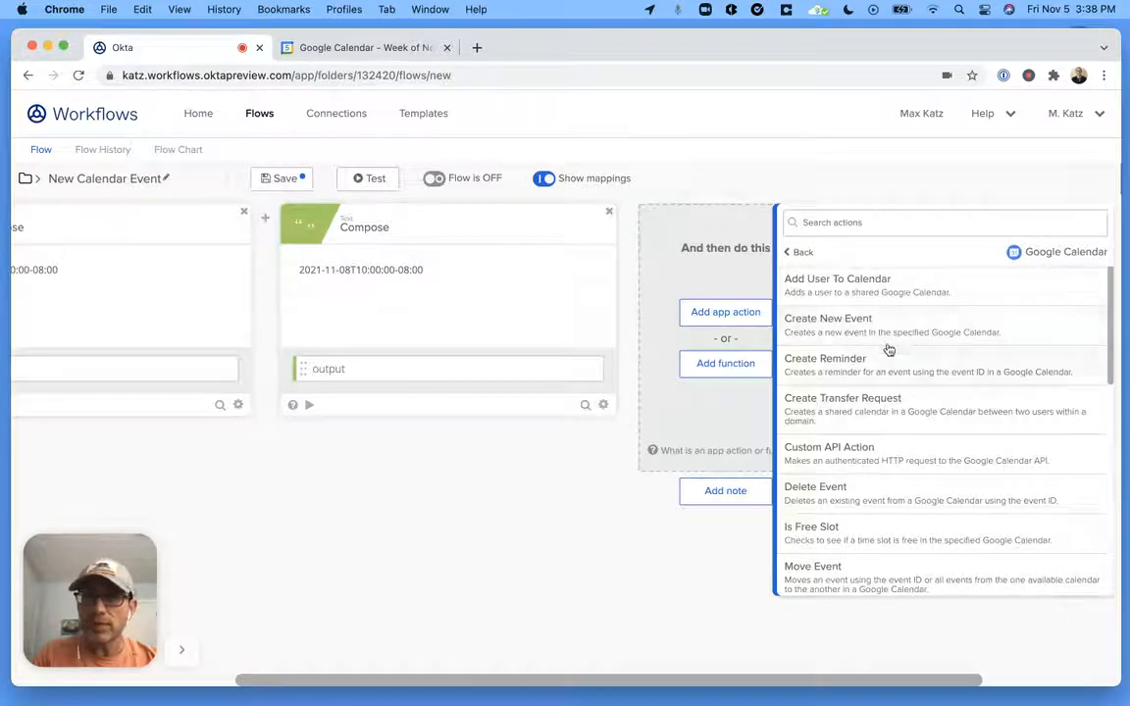
left_click(900, 326)
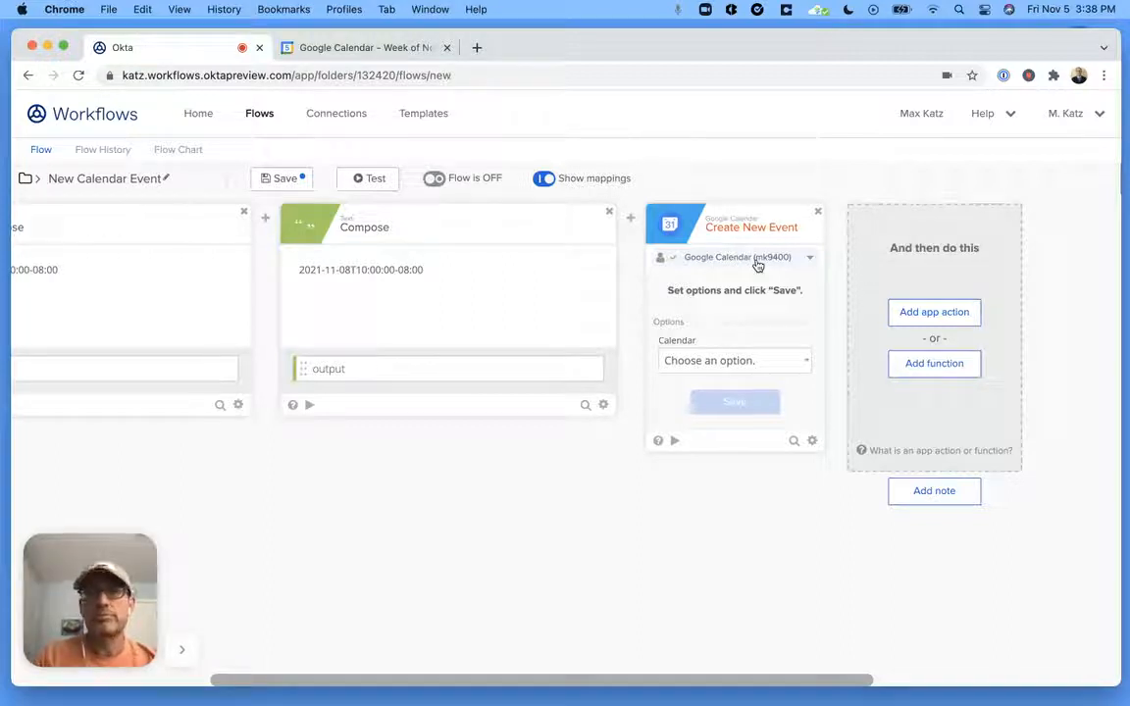
left_click(802, 363)
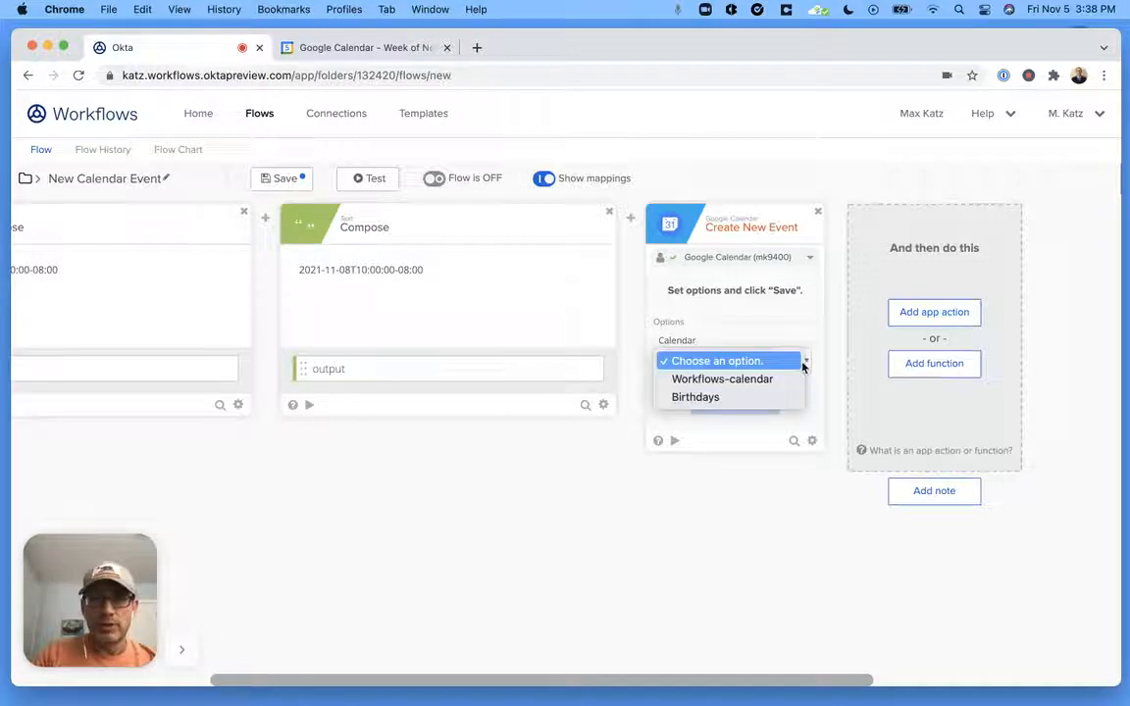
left_click(768, 380)
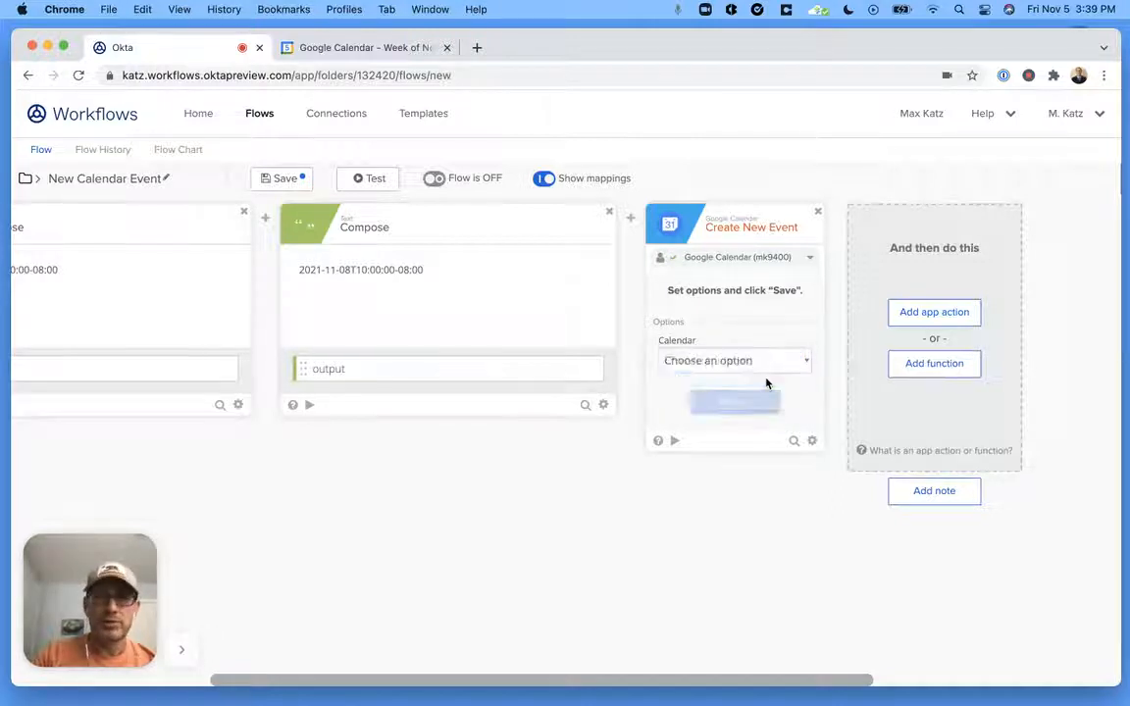
left_click(735, 410)
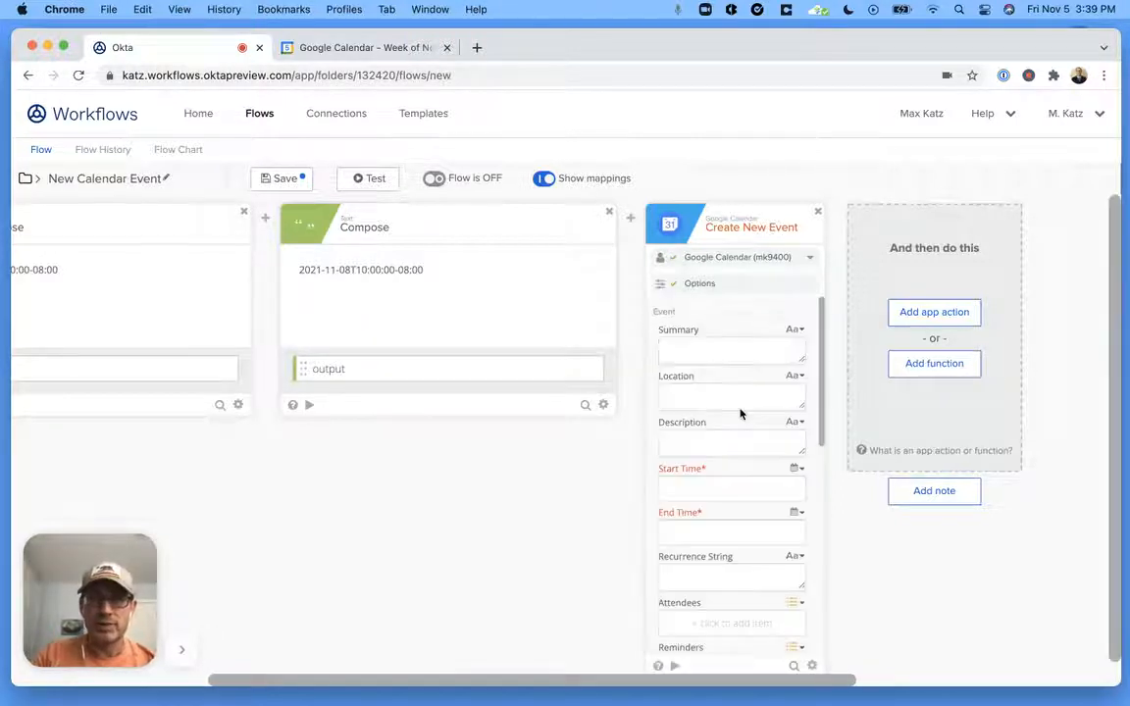
Step: Set the new event's summary to "New Employee Orientation"
scroll(618, 465, "down", 1)
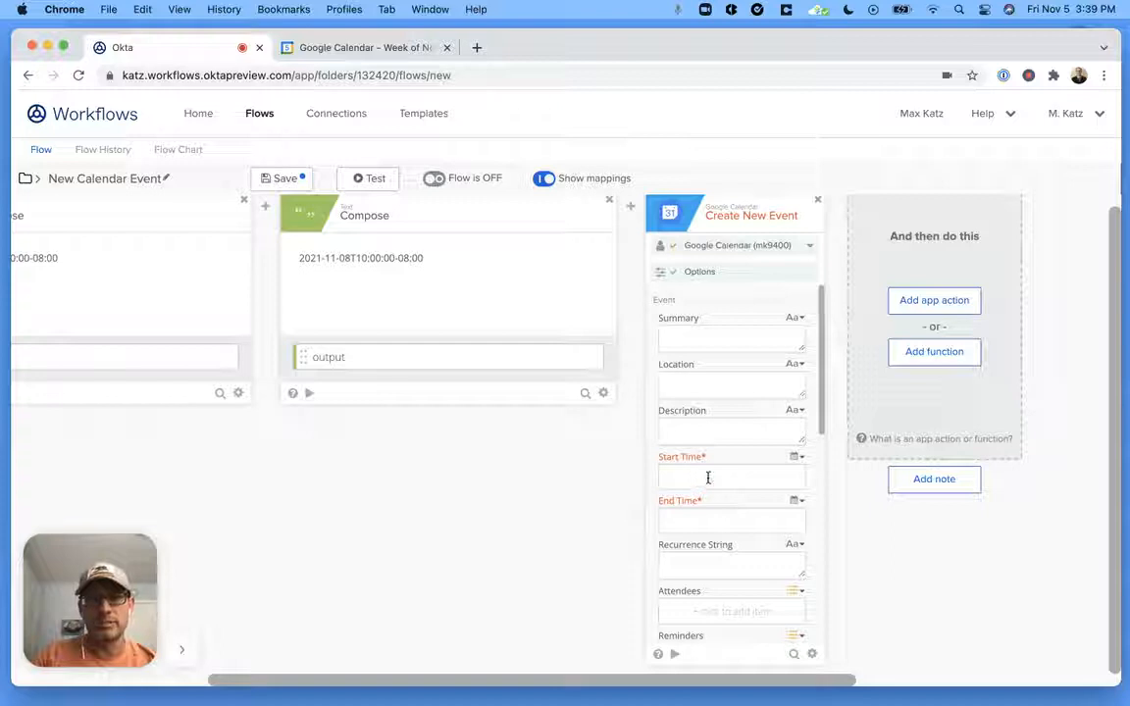
left_click(770, 340)
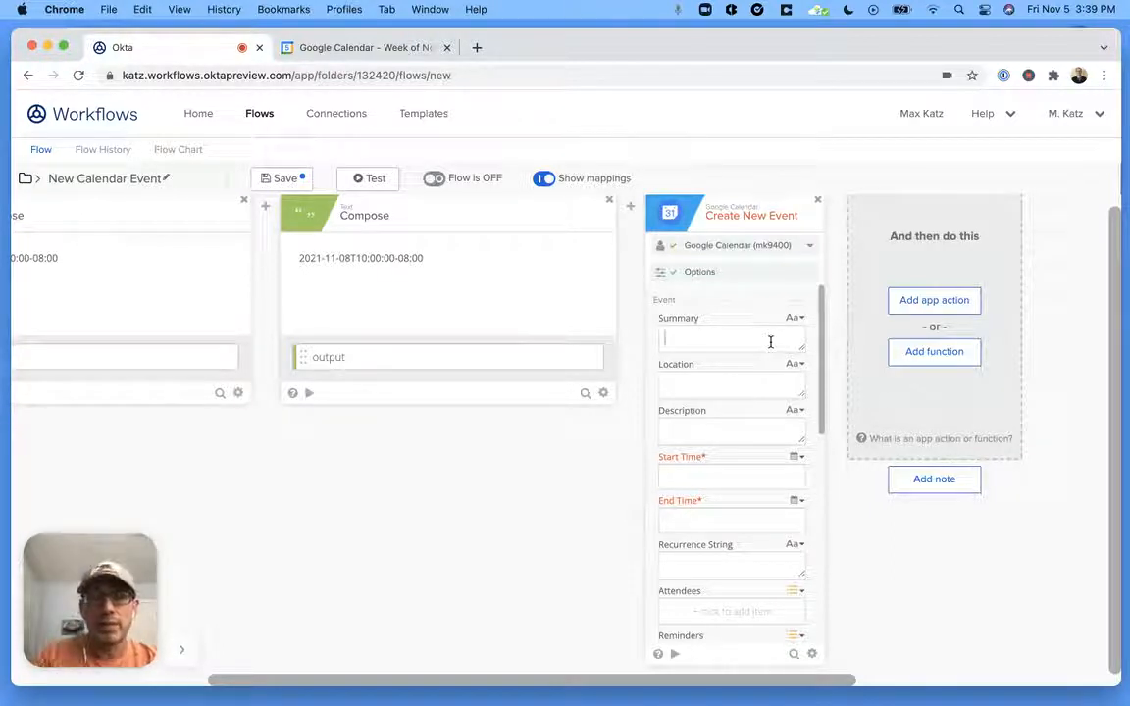
type("ne")
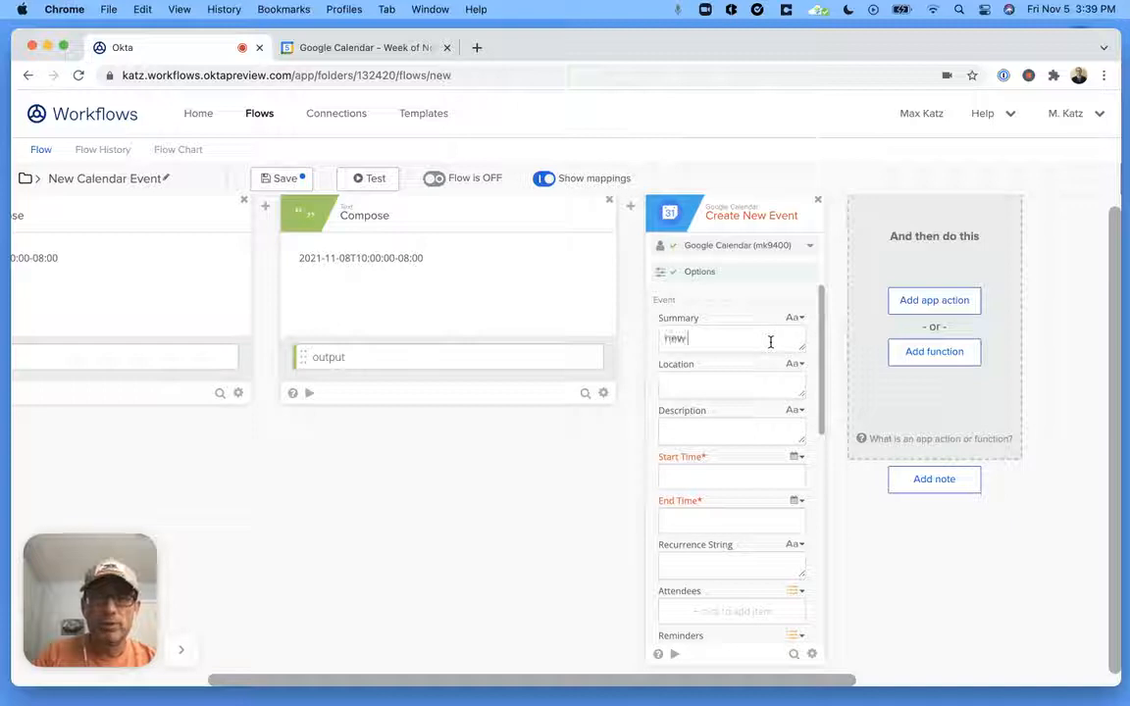
type("ew ")
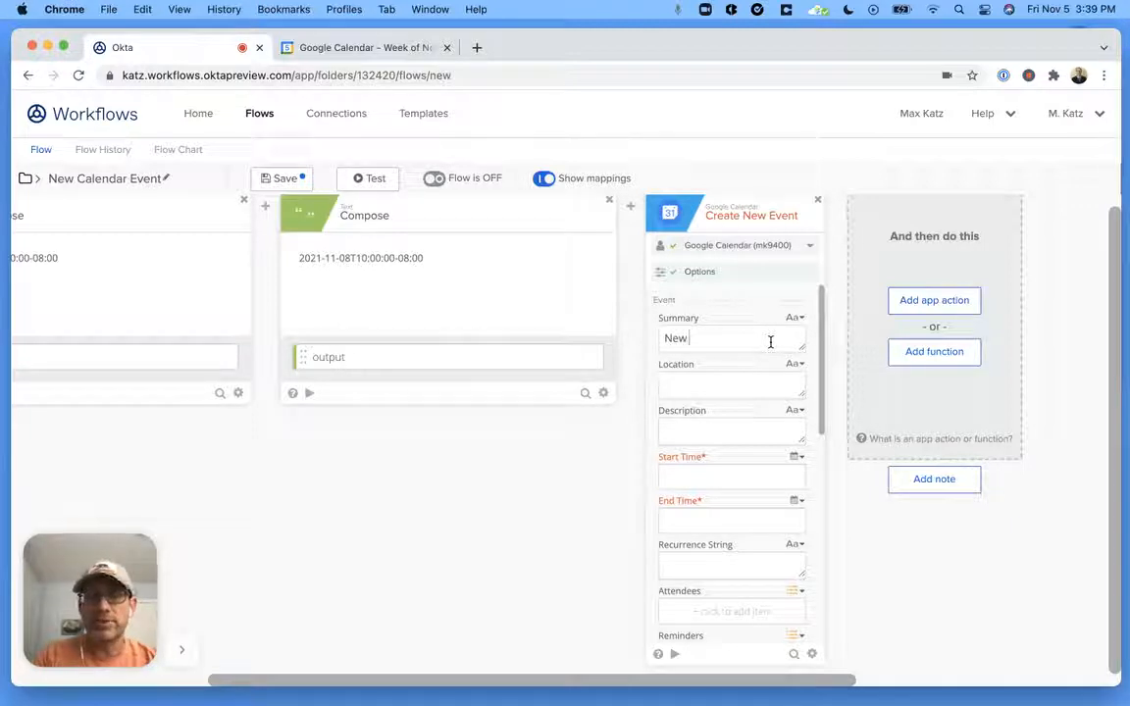
type("Employee Or")
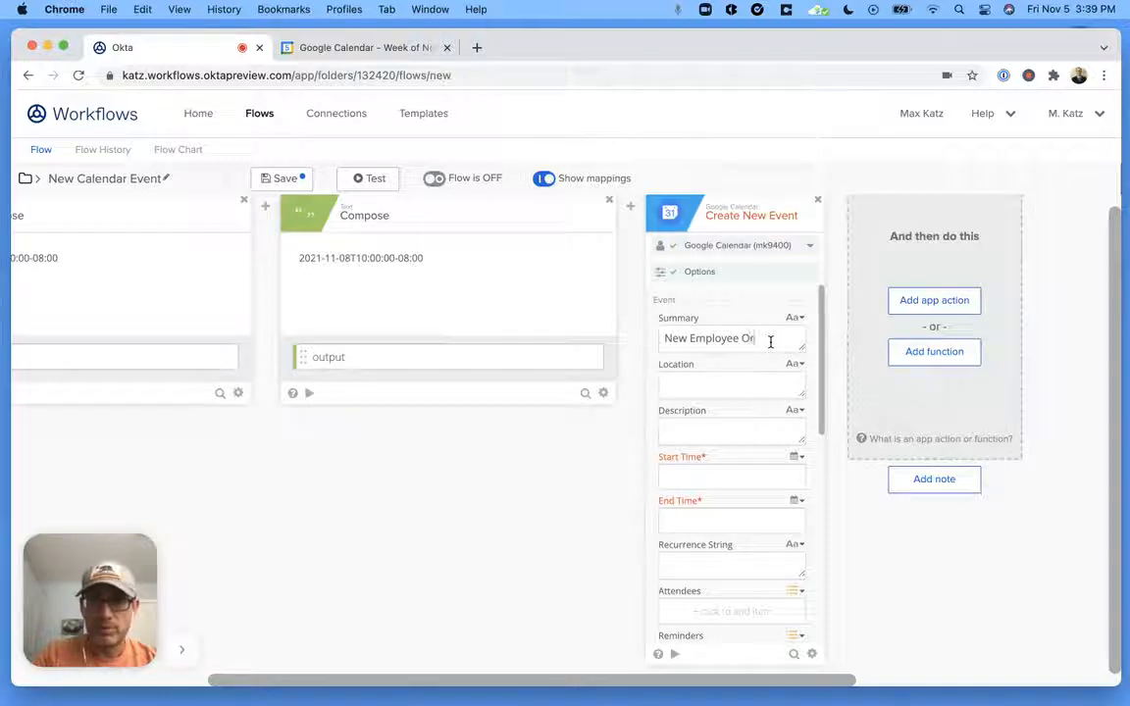
type("ientation")
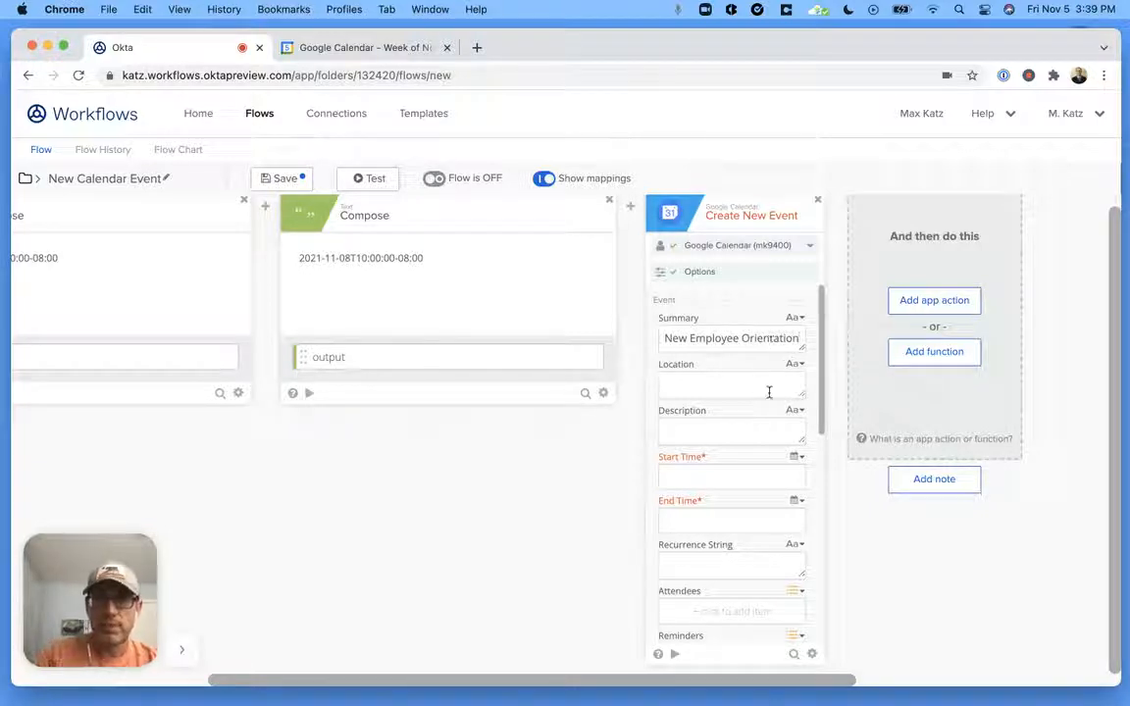
Step: Map the first Compose output to the event's Start Time and the second Compose output to its End Time
left_click(715, 475)
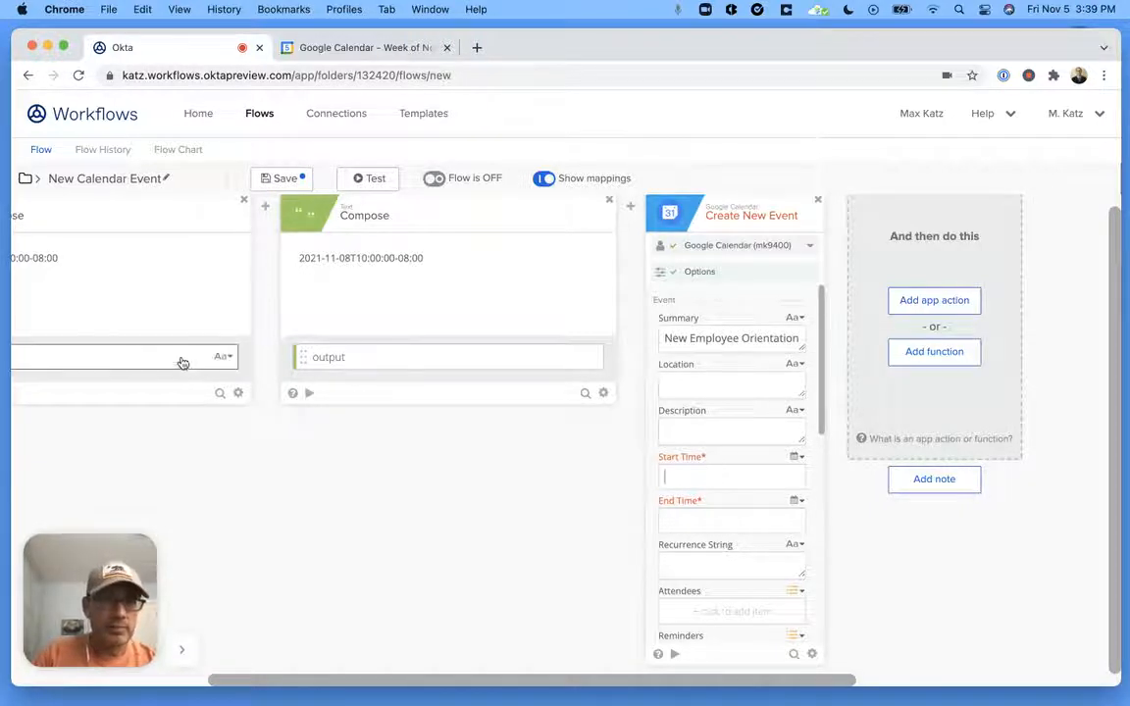
left_click_drag(184, 365, 762, 478)
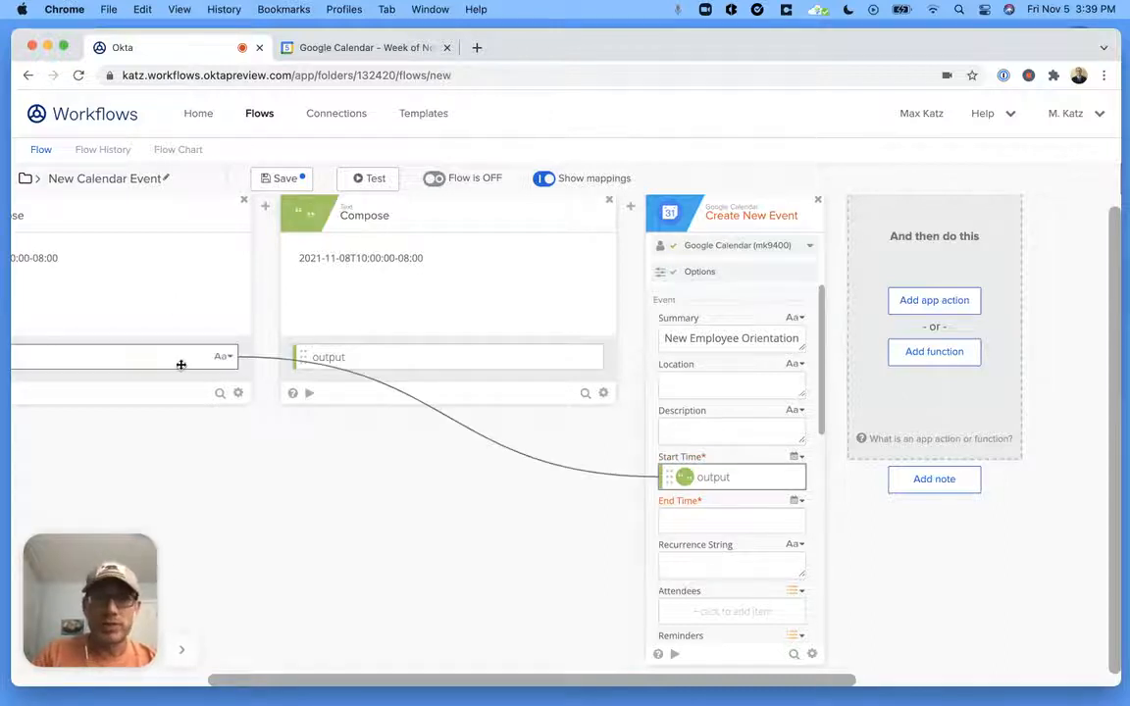
left_click_drag(421, 359, 771, 529)
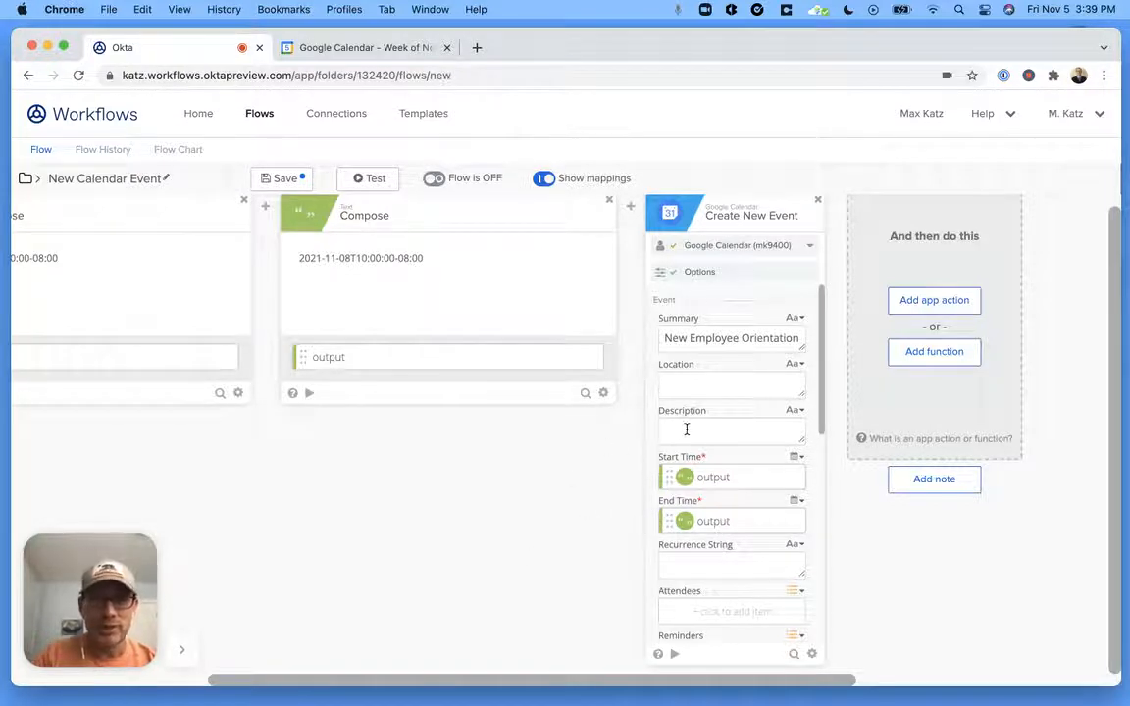
Step: Enter "Join us to say hello!" as the description of the new Google Calendar event
type("is ")
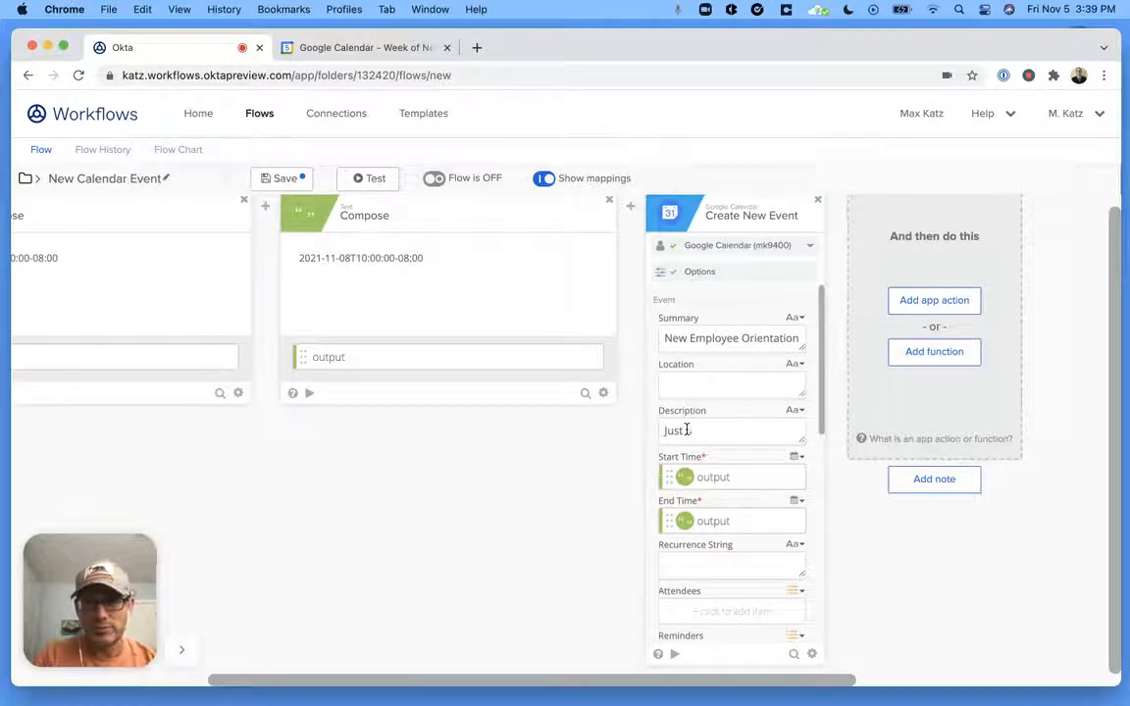
type("in us to say")
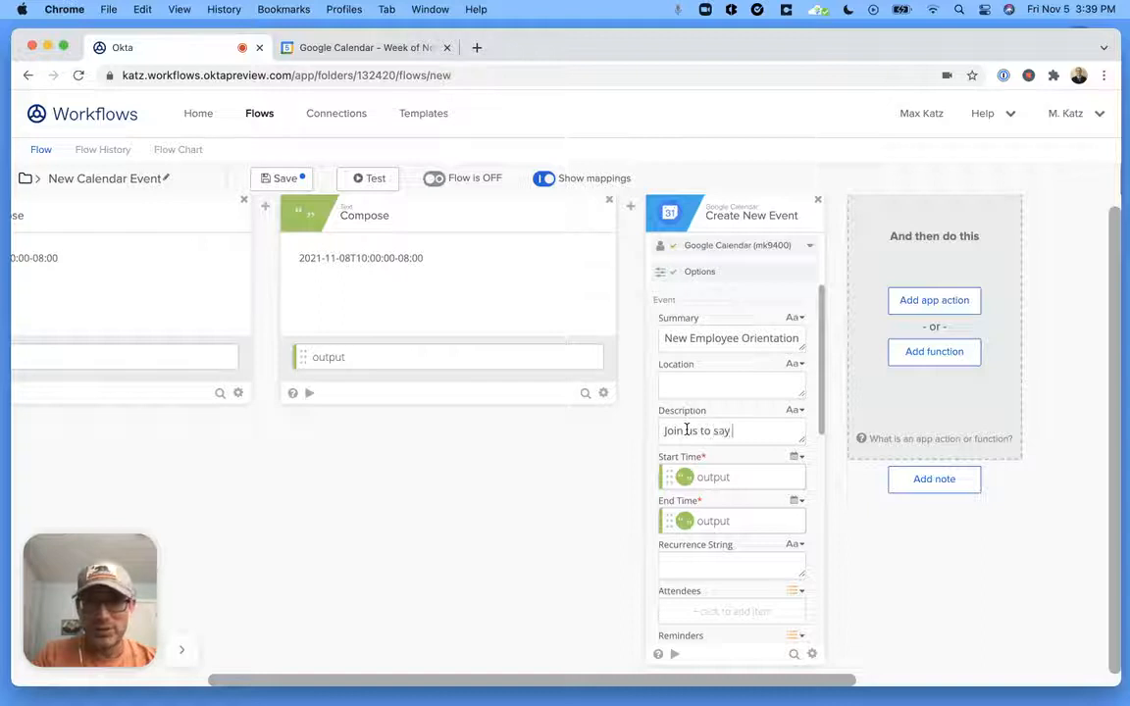
type(" hello!")
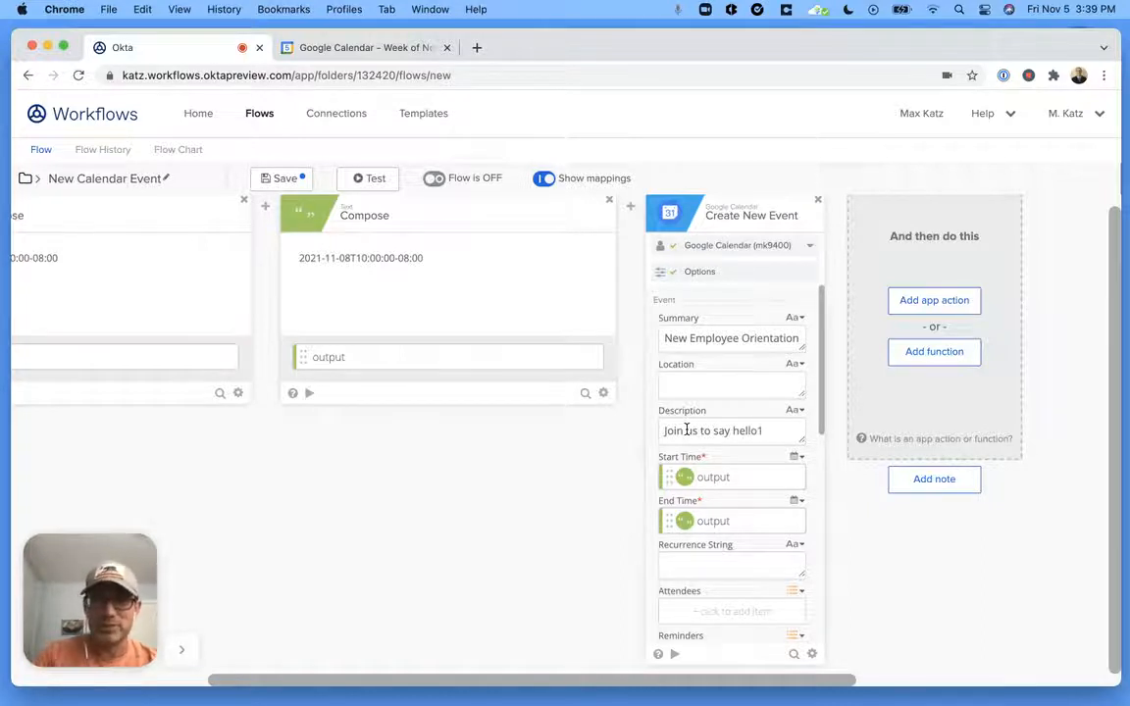
scroll(704, 476, "down", 2)
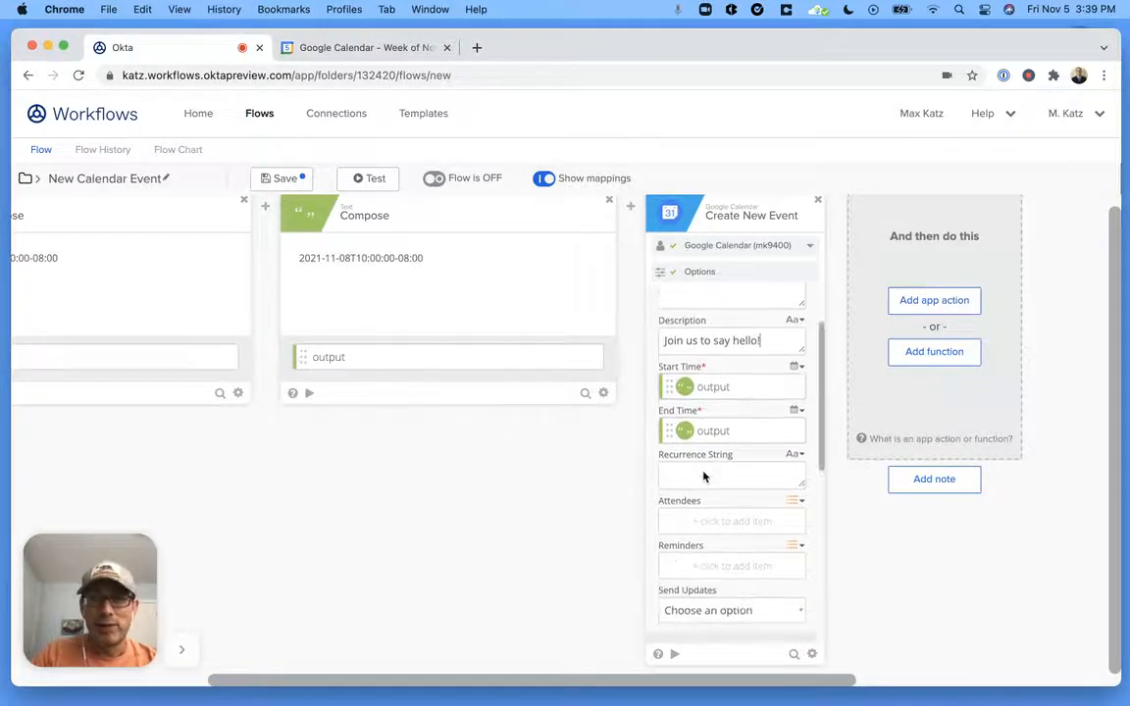
scroll(703, 477, "down", 3)
scroll(704, 427, "up", 5)
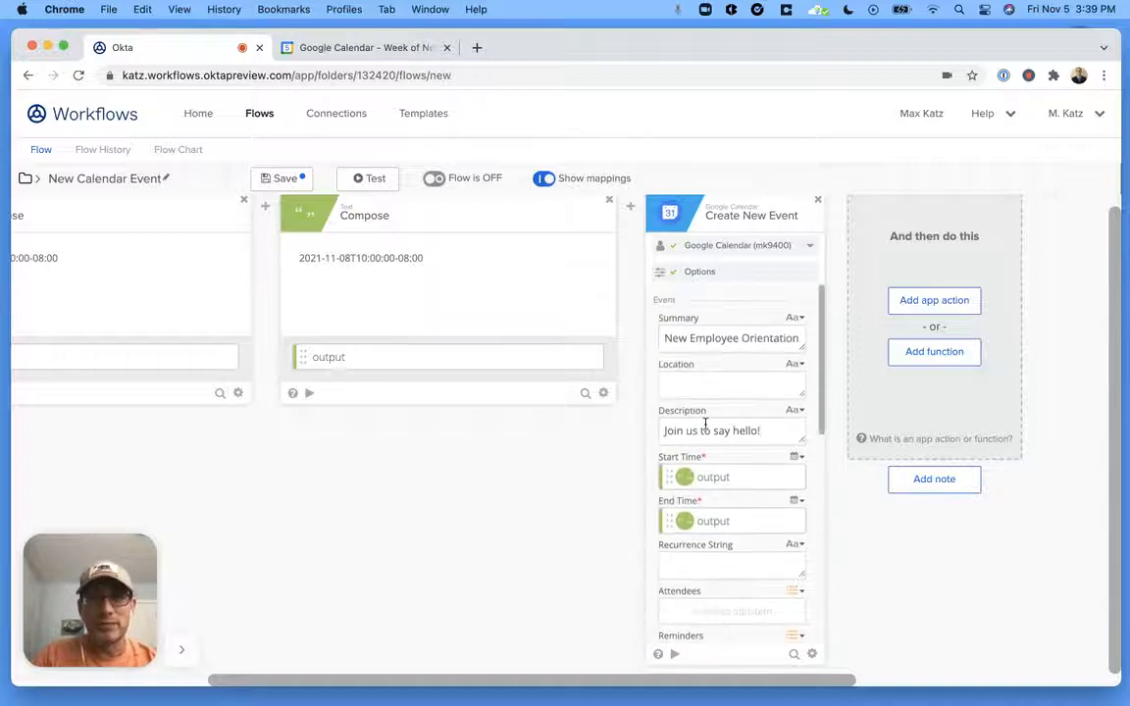
Step: Save the New Calendar Event flow and run a test of it
left_click(280, 178)
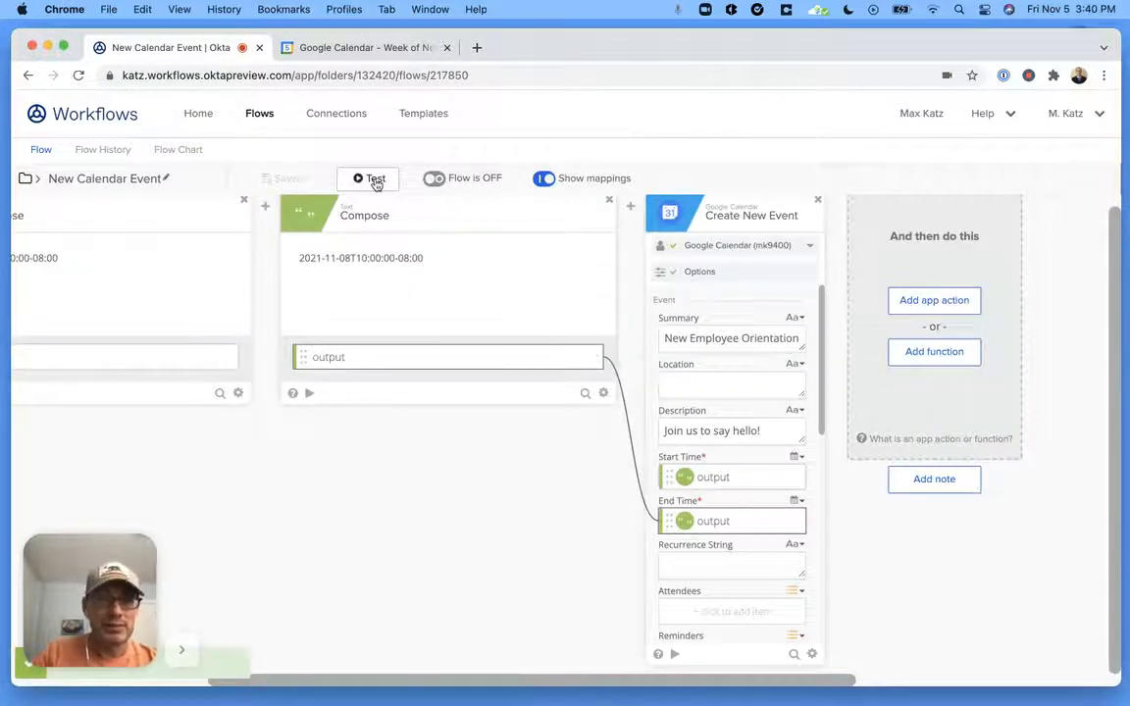
left_click(373, 179)
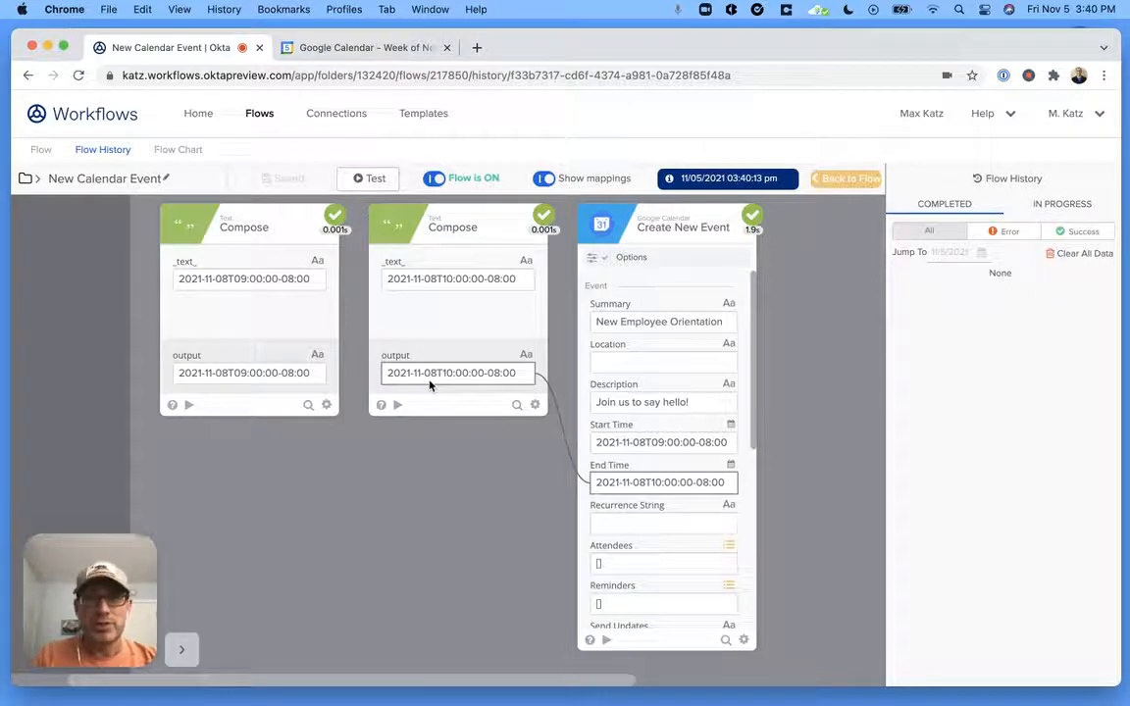
Step: Check Google Calendar for the New Employee Orientation event on Monday, November 8, and return to the flow's editing view in Okta Workflows
left_click(349, 52)
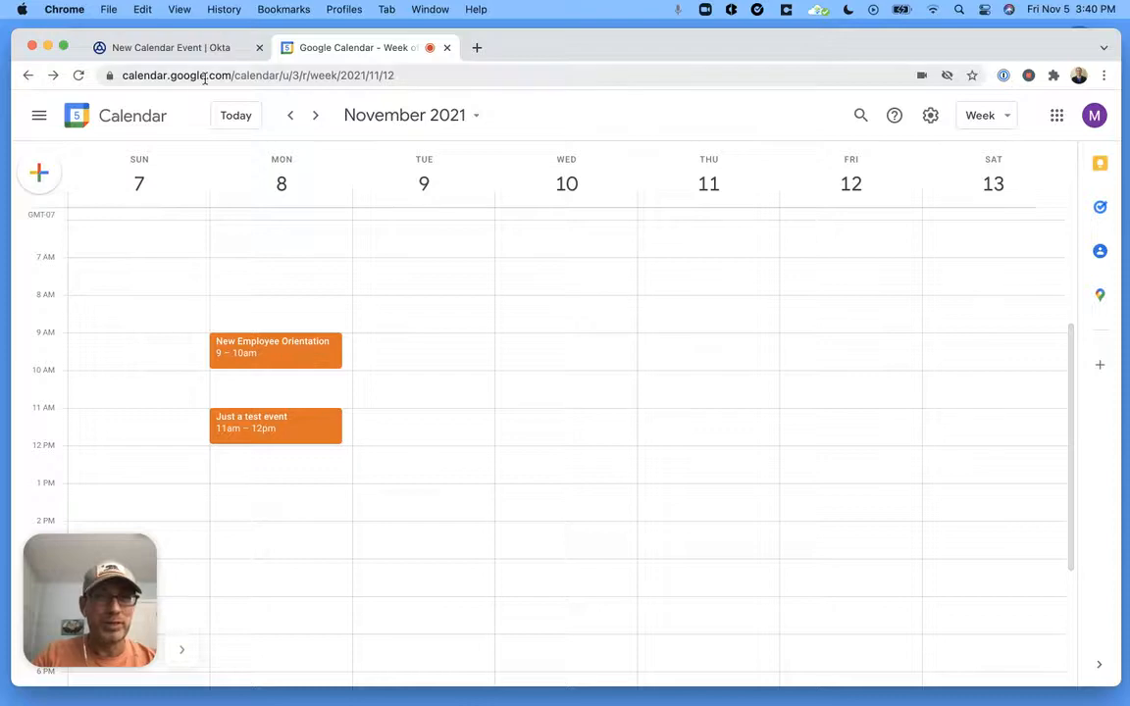
left_click(186, 49)
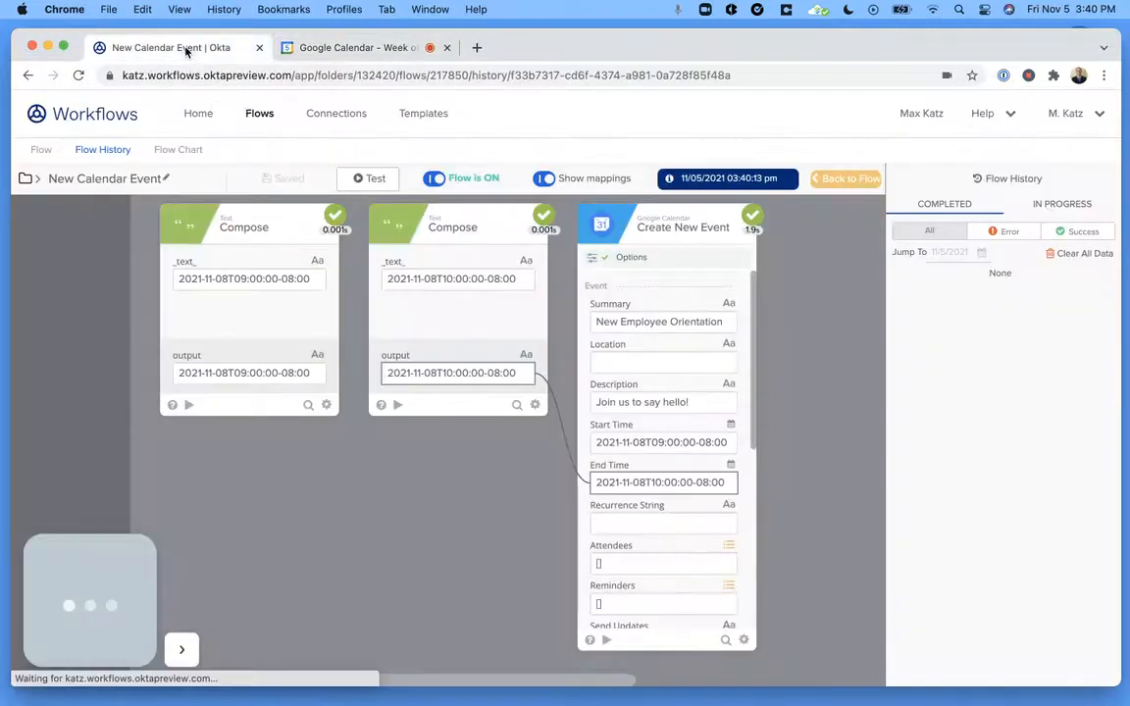
left_click(849, 187)
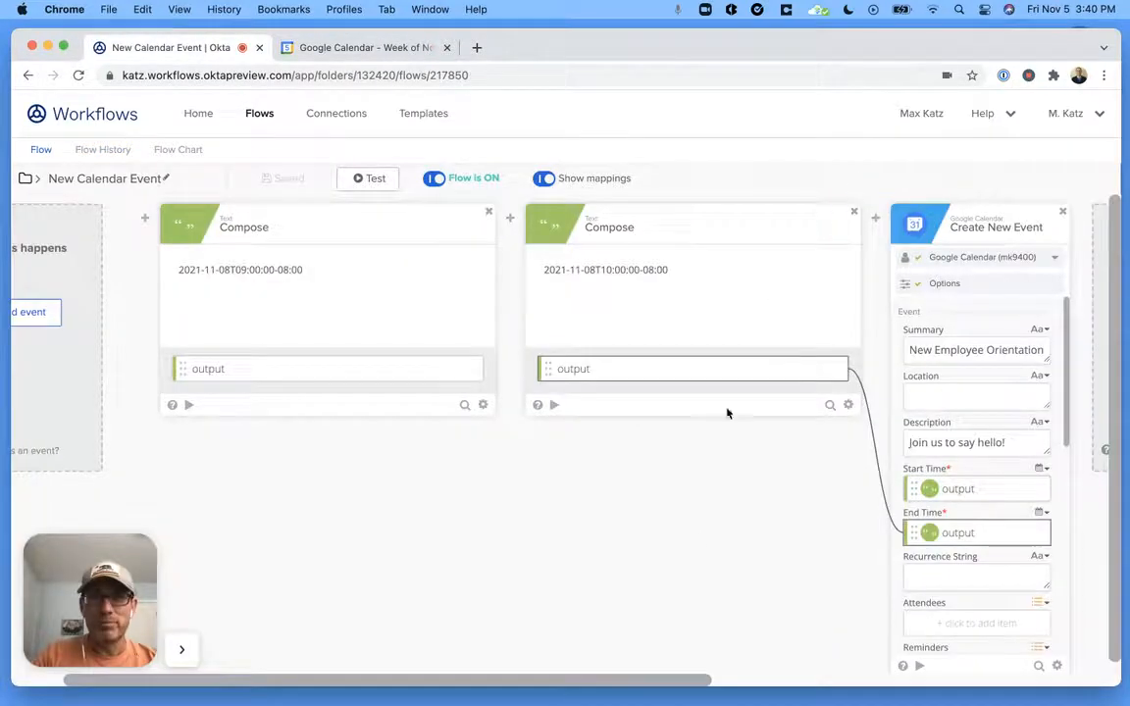